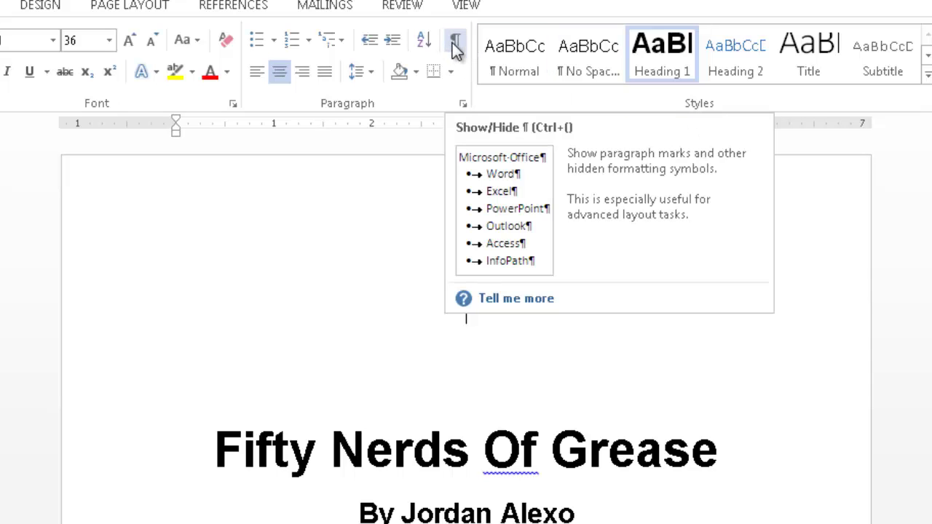
# Show formatting marks to reveal the page break after the title page byline.
pyautogui.click(452, 43)
pyautogui.scroll(-4, 598, 187)
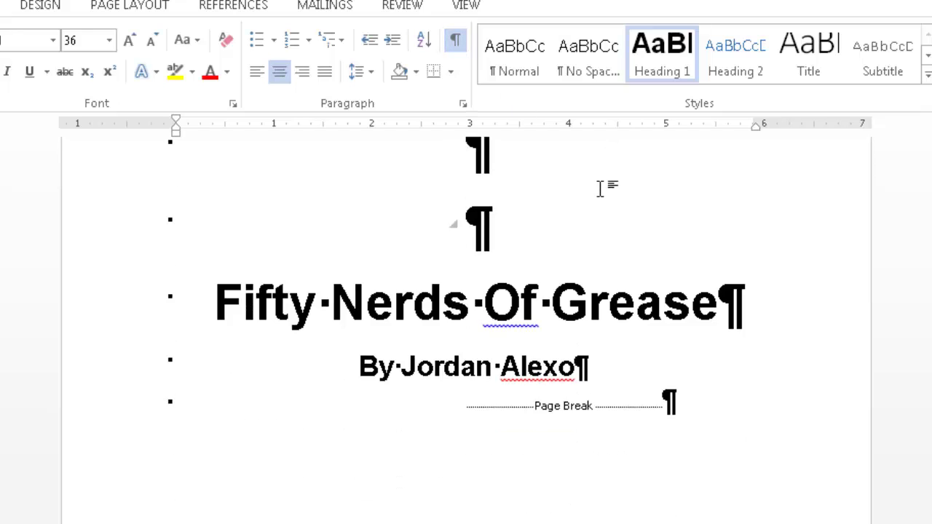
pyautogui.scroll(2, 599, 188)
pyautogui.scroll(-6, 598, 189)
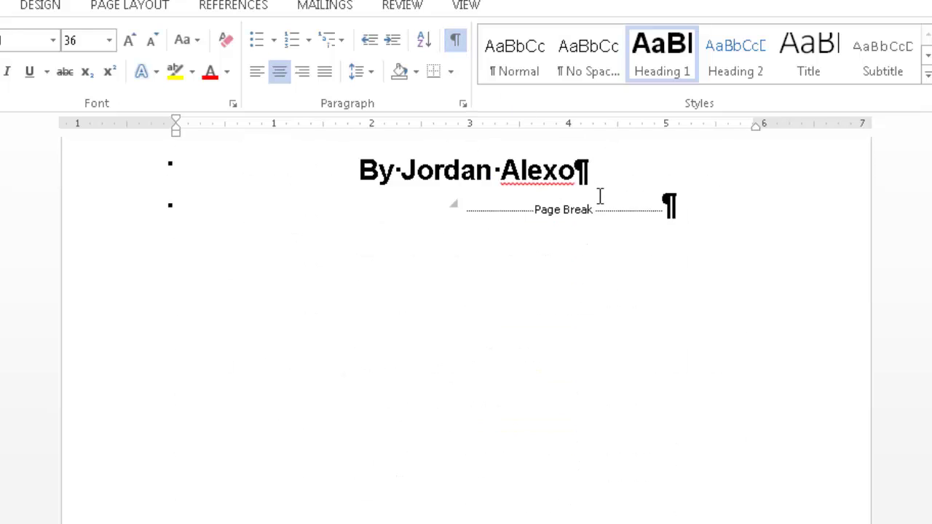
pyautogui.scroll(5, 600, 195)
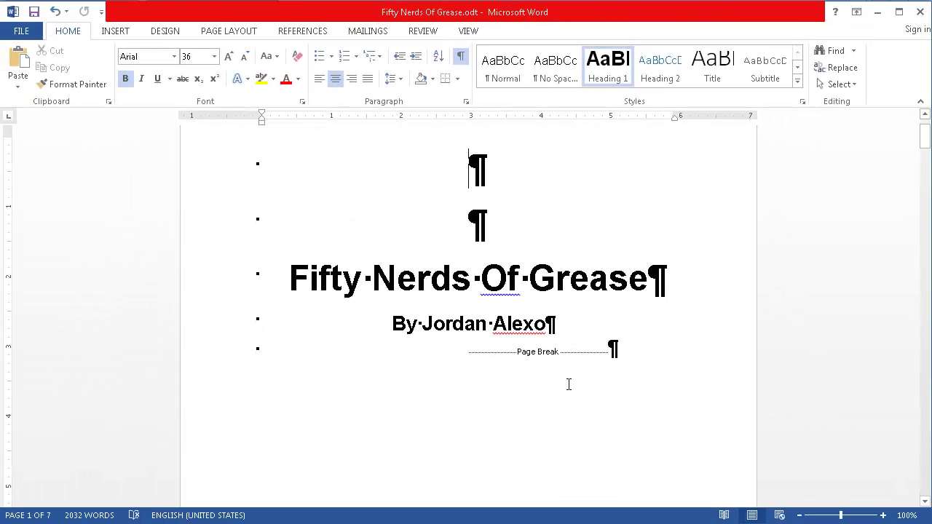
pyautogui.scroll(2, 416, 235)
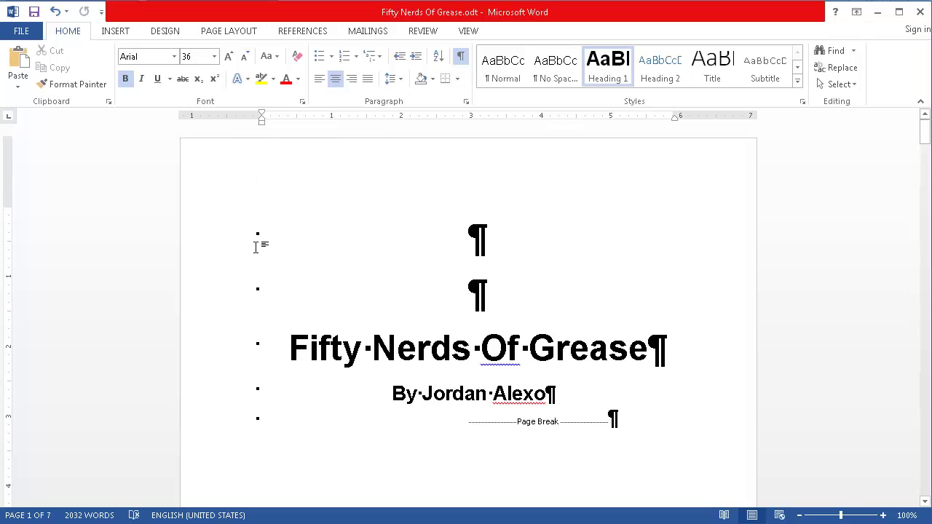
pyautogui.click(224, 36)
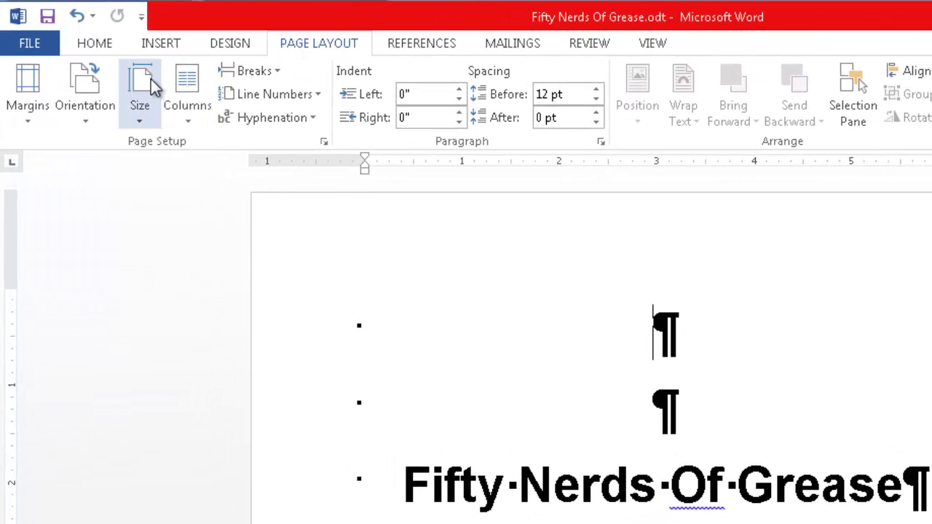
# Open the full Page Setup paper settings from the Size list, currently A4 8,27" by 11,69".
pyautogui.click(145, 102)
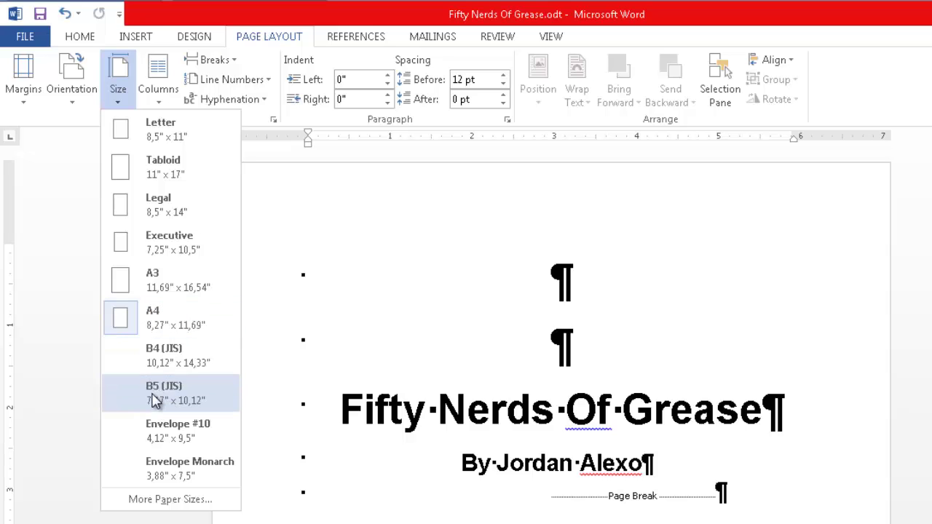
pyautogui.click(171, 499)
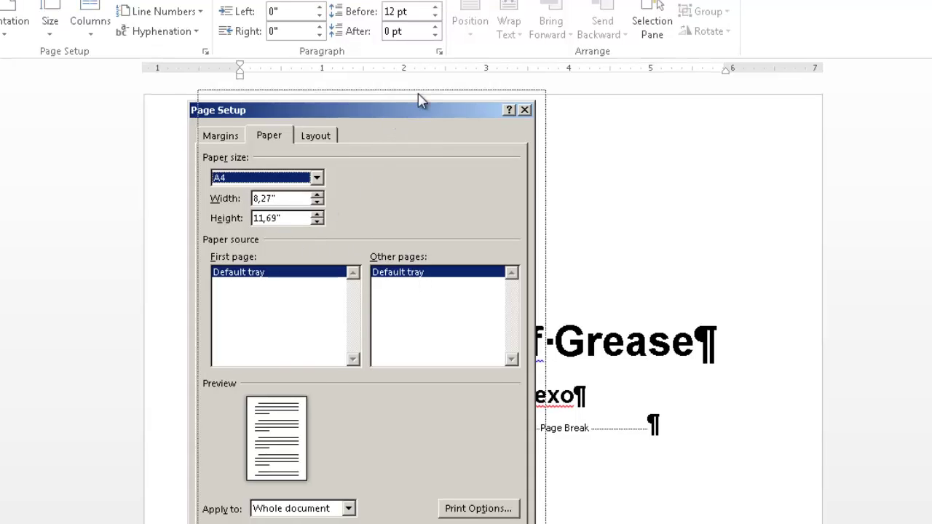
# Set a custom paper size of 6 inches wide by 9 inches high.
pyautogui.moveTo(391, 118); pyautogui.dragTo(451, 57)
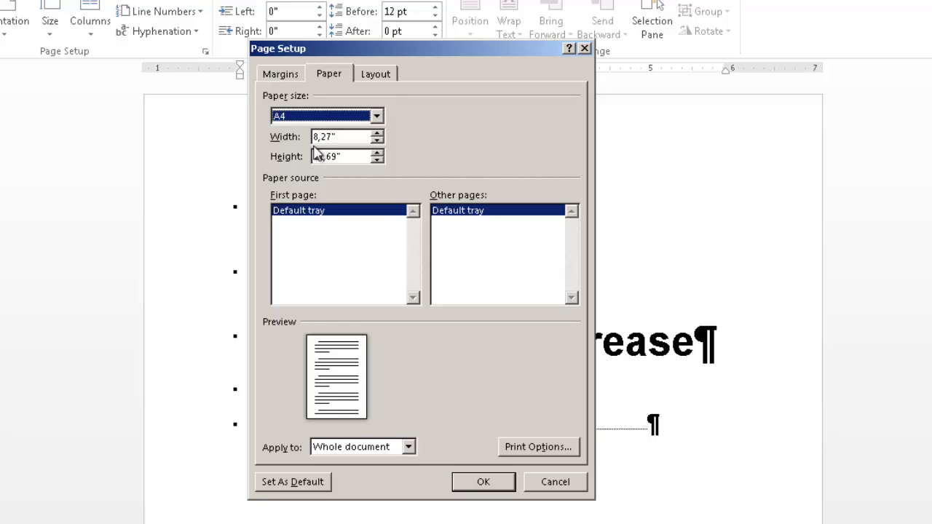
pyautogui.moveTo(337, 137)
pyautogui.mouseDown()
pyautogui.moveTo(311, 136)
pyautogui.moveTo(345, 140)
pyautogui.mouseUp()
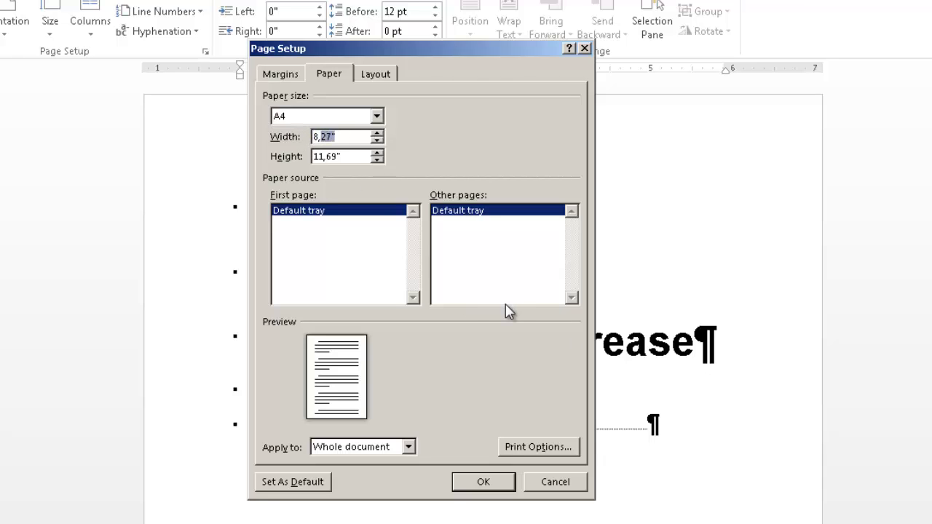
pyautogui.write('6')
pyautogui.press('Tab')
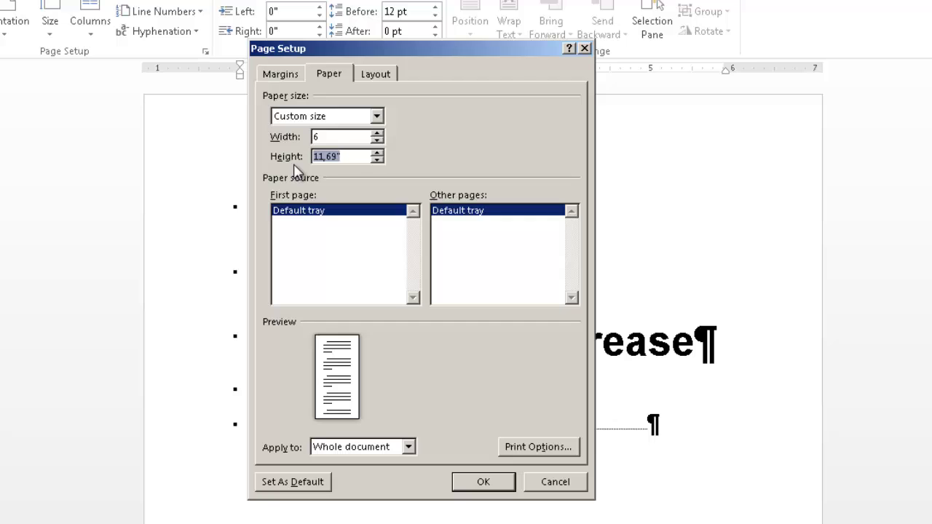
pyautogui.write('9')
pyautogui.click(286, 74)
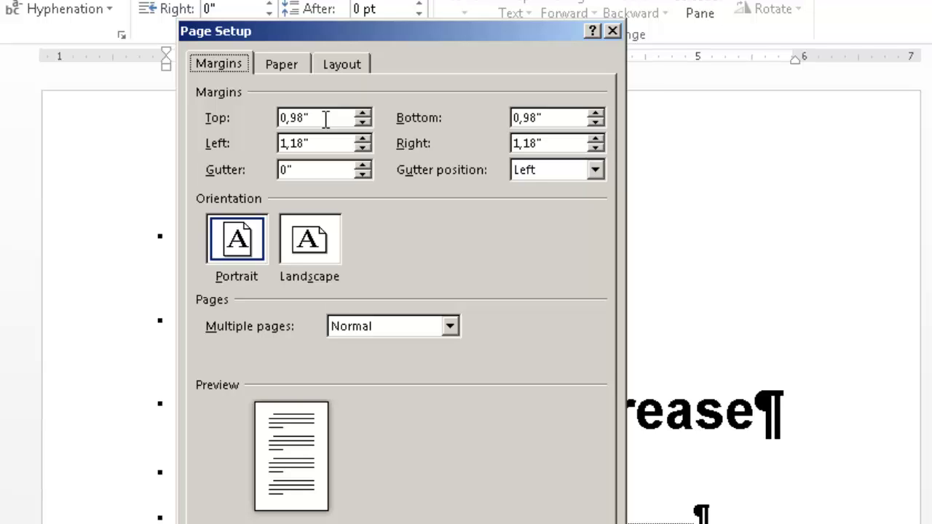
# Set the top margin to 0,4, left margin to 0,25 and gutter to 0,5.
pyautogui.moveTo(326, 119); pyautogui.dragTo(297, 119)
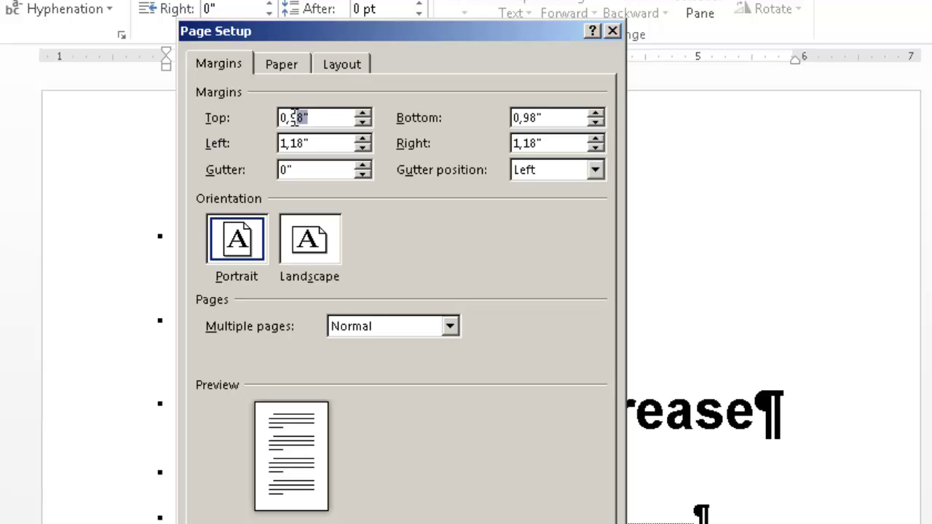
pyautogui.press('BackSpace')
pyautogui.press('BackSpace')
pyautogui.write('4')
pyautogui.moveTo(307, 143); pyautogui.dragTo(264, 143)
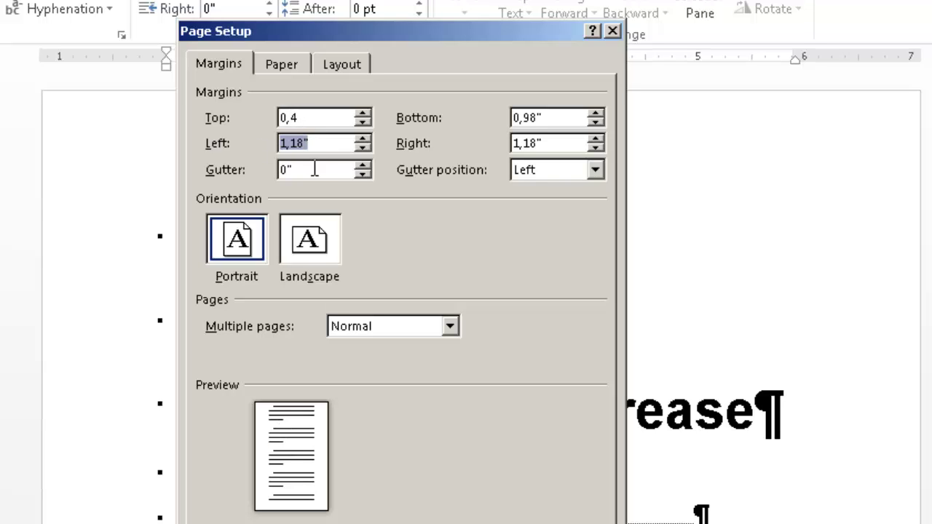
pyautogui.write('0')
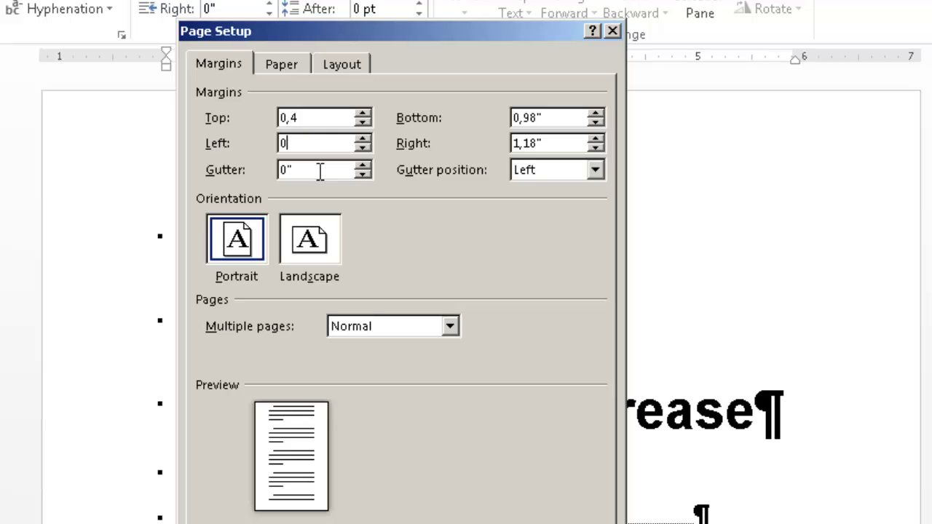
pyautogui.write(',25')
pyautogui.moveTo(312, 169); pyautogui.dragTo(280, 170)
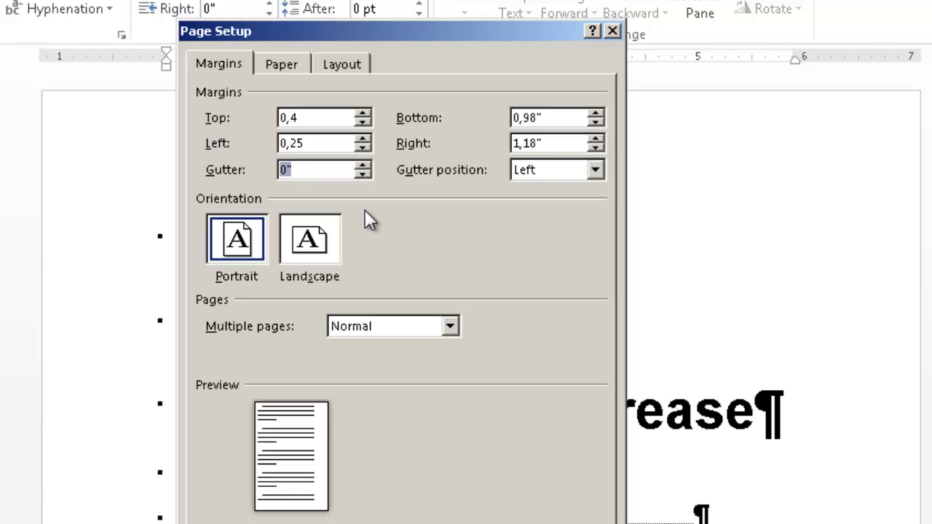
pyautogui.write('0,5')
# Set bottom margin 0,3 and right margin 0,5, then save these settings as default.
pyautogui.click(558, 119)
pyautogui.moveTo(557, 119); pyautogui.dragTo(504, 116)
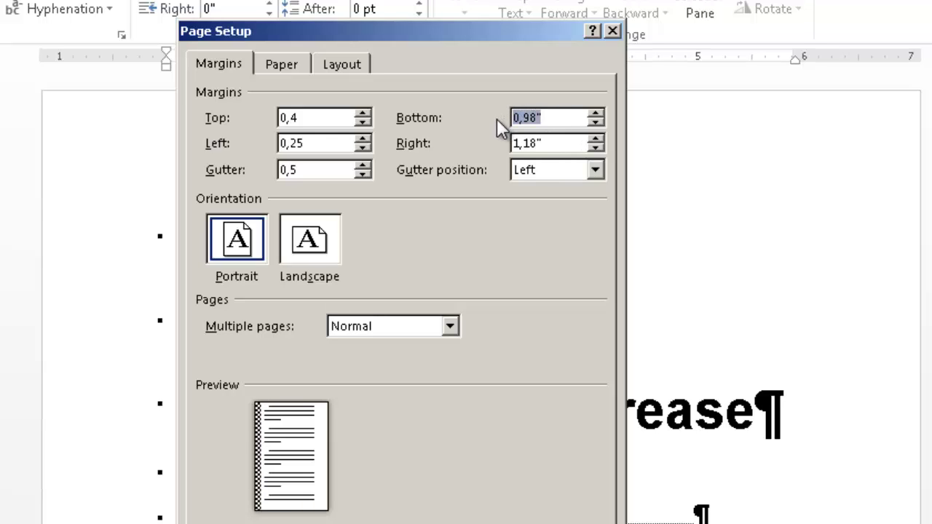
pyautogui.write('0,3')
pyautogui.click(544, 143)
pyautogui.moveTo(545, 138); pyautogui.dragTo(462, 146)
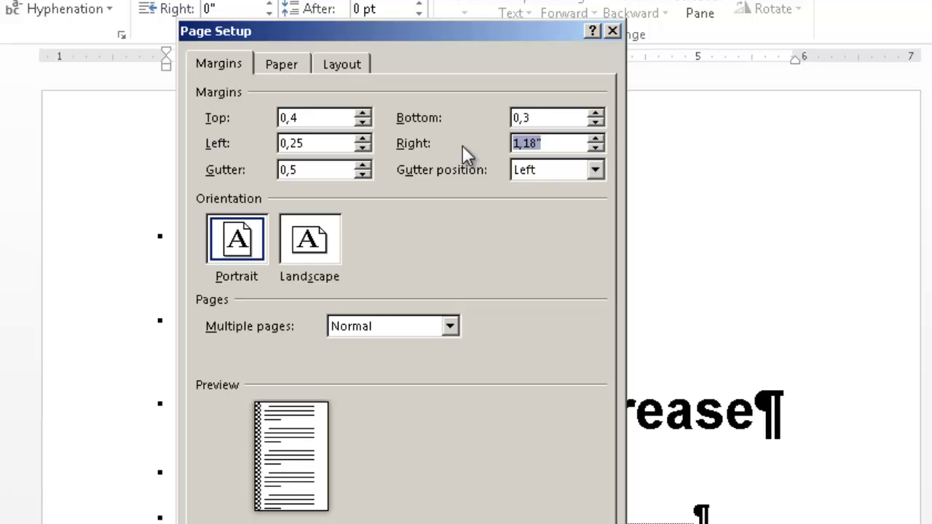
pyautogui.write('0,5')
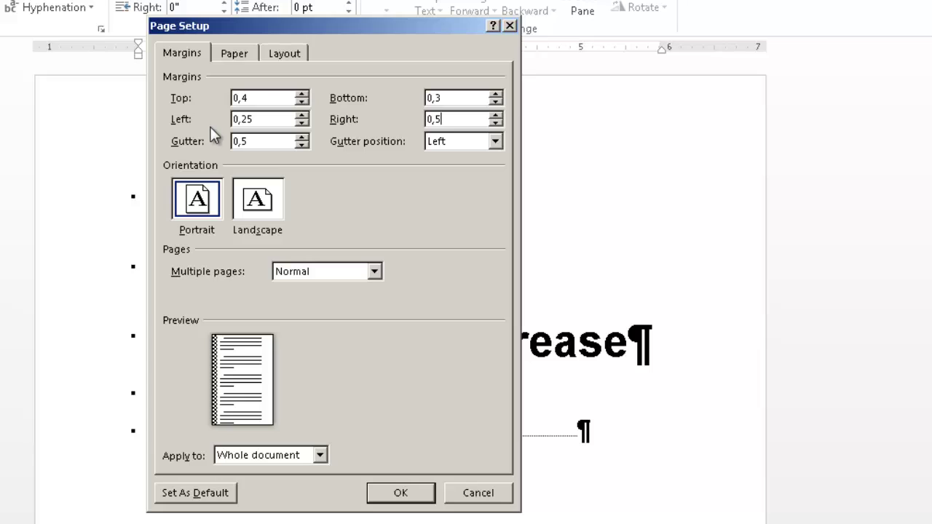
pyautogui.click(207, 493)
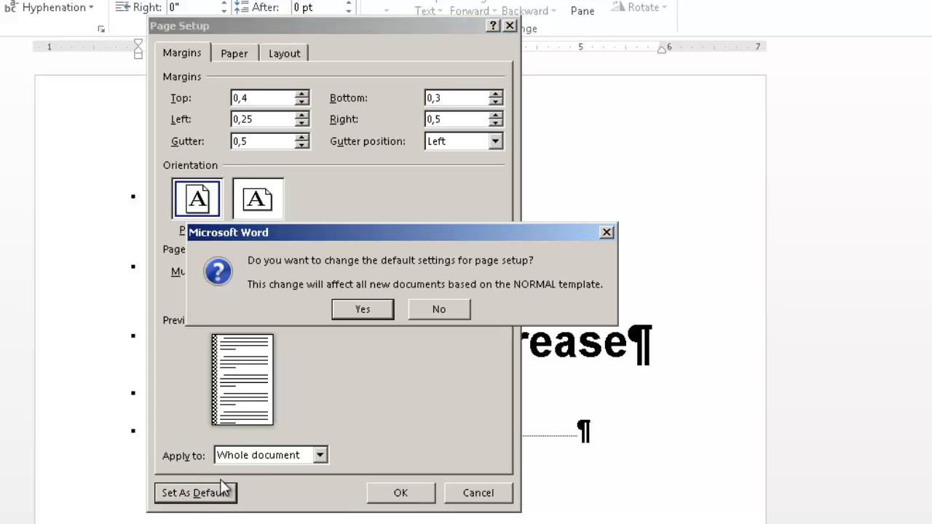
pyautogui.click(358, 313)
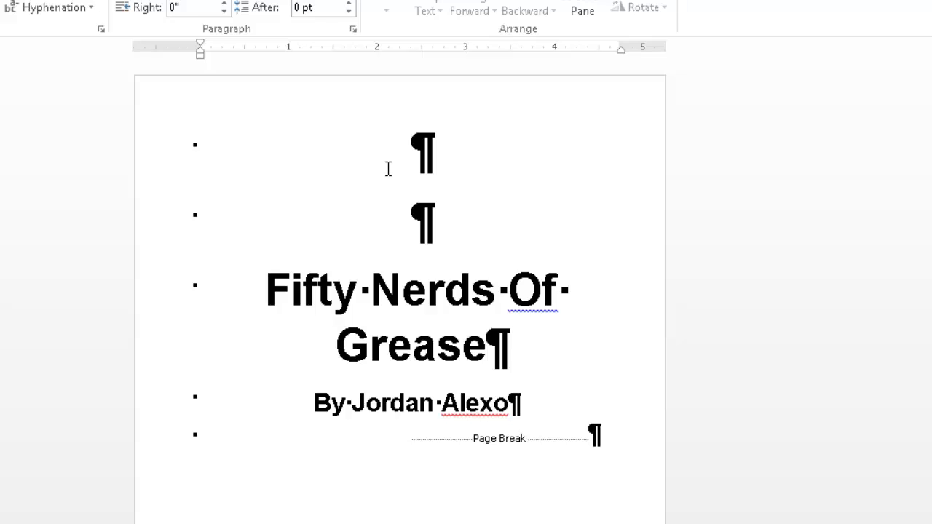
# Scroll to the later Title 1 heading and place the cursor after 'pariatur?'.
pyautogui.scroll(-5, 388, 169)
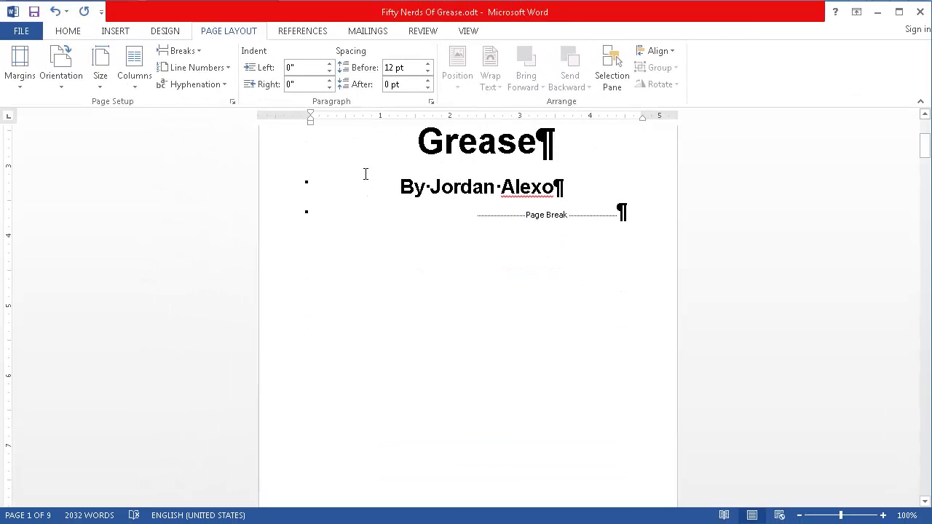
pyautogui.scroll(-10, 361, 172)
pyautogui.scroll(-4, 357, 171)
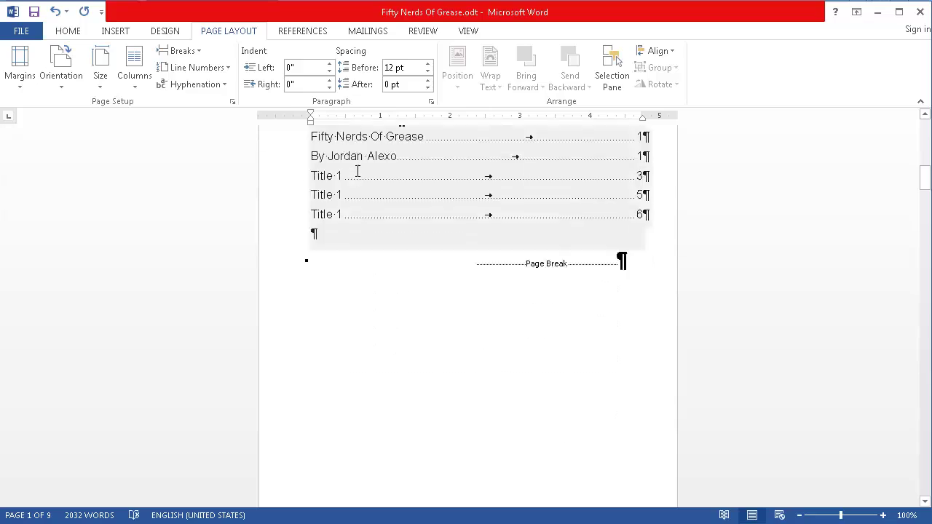
pyautogui.scroll(-15, 358, 171)
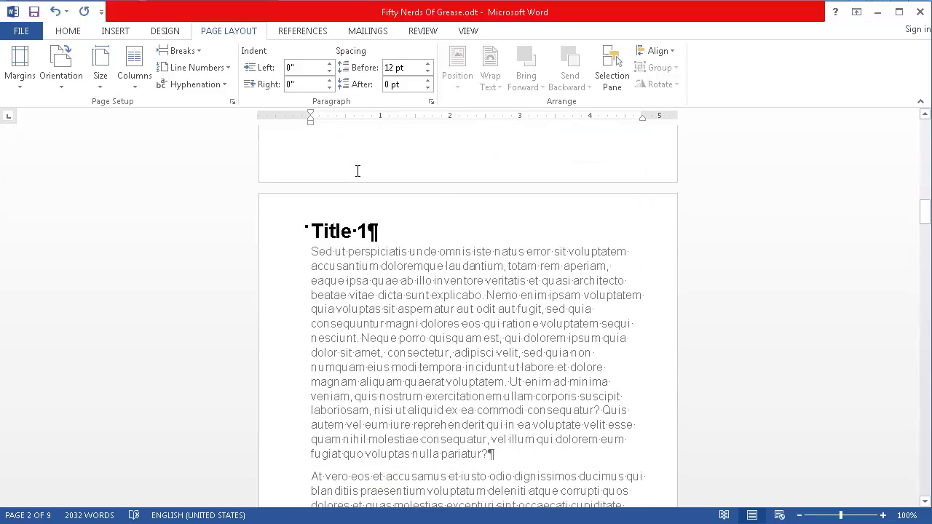
pyautogui.scroll(-3, 357, 172)
pyautogui.scroll(14, 358, 171)
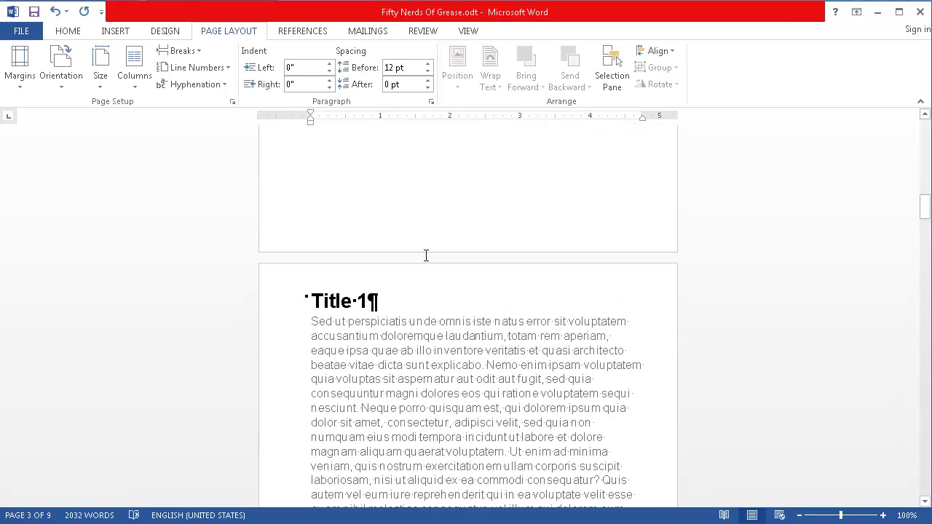
pyautogui.scroll(5, 423, 250)
pyautogui.scroll(-20, 423, 252)
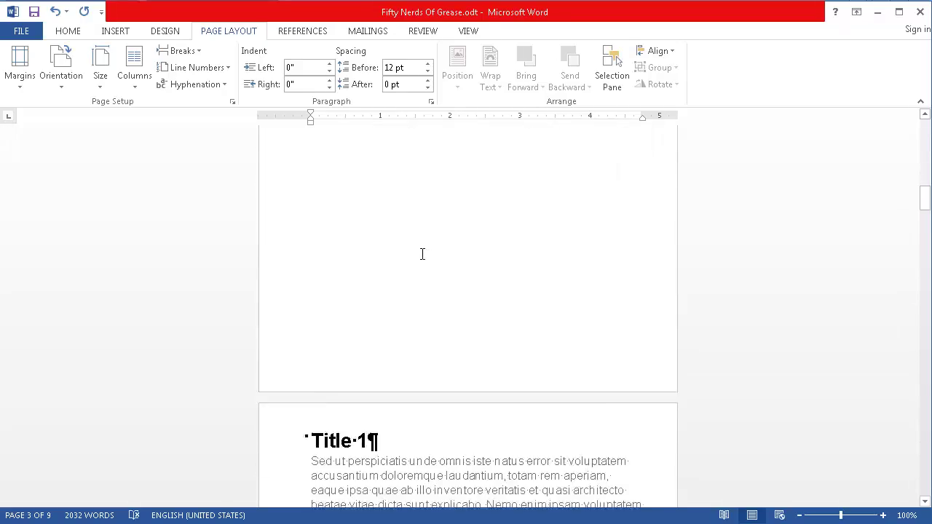
pyautogui.scroll(-13, 417, 258)
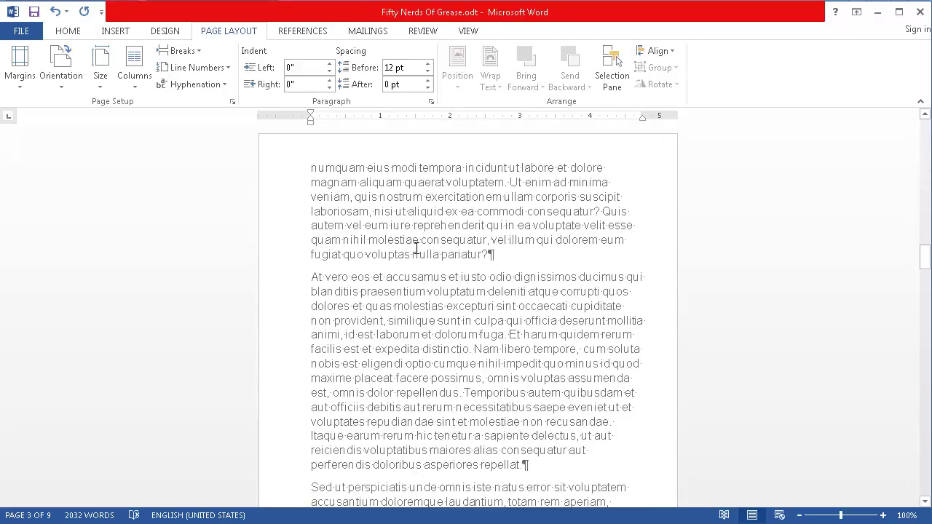
pyautogui.scroll(-13, 495, 279)
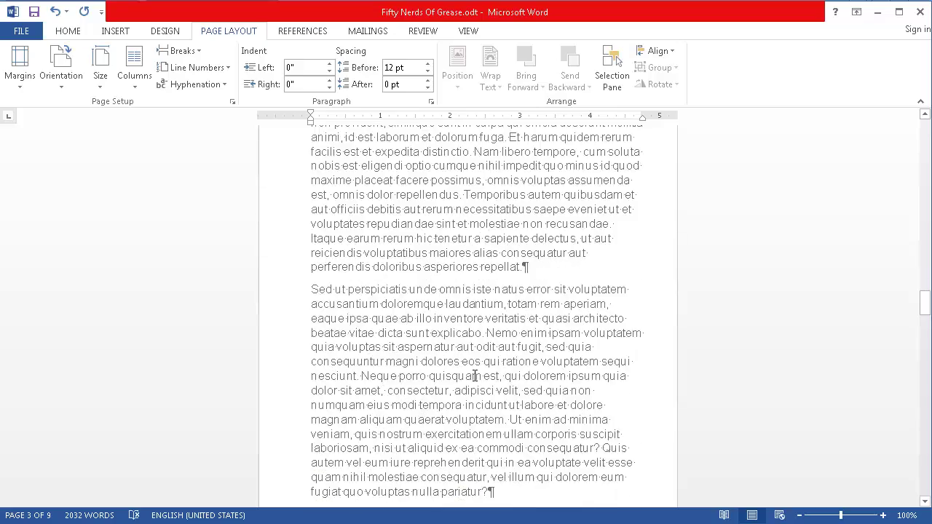
pyautogui.scroll(-20, 501, 298)
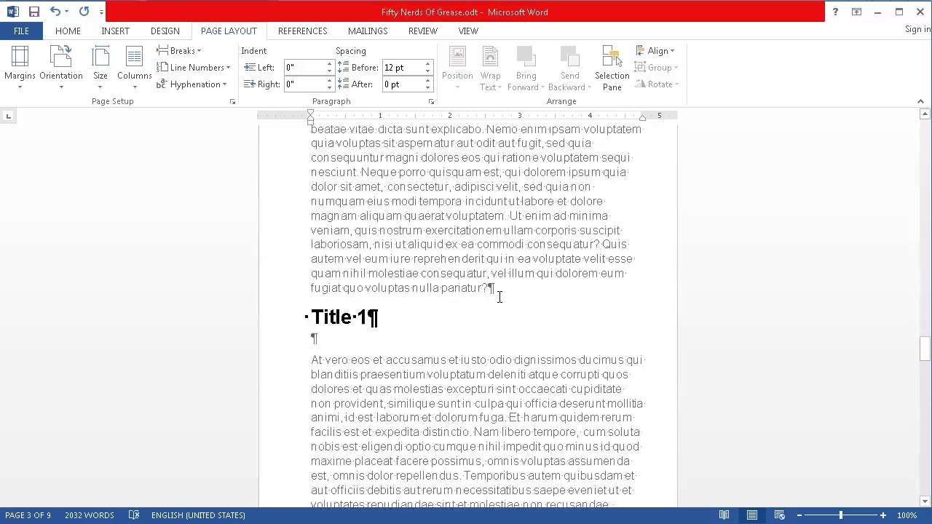
pyautogui.scroll(-3, 444, 220)
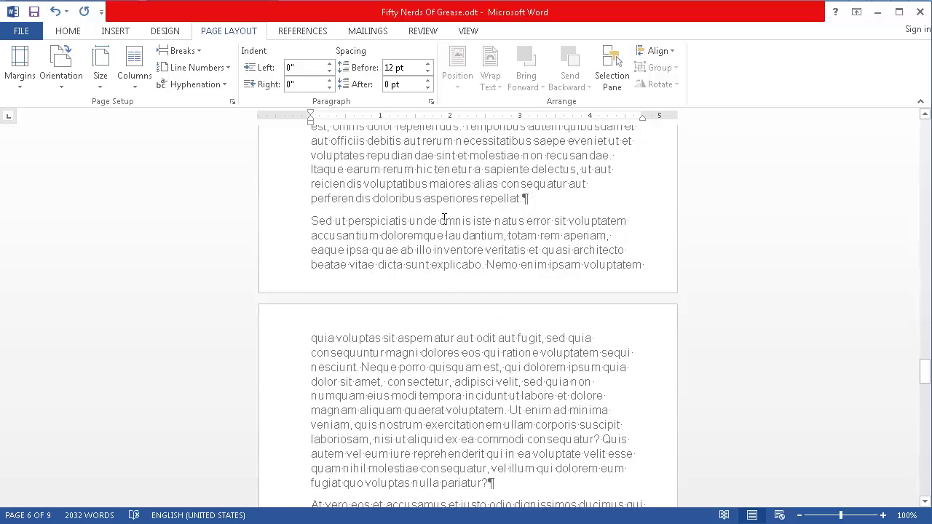
pyautogui.scroll(-1, 444, 220)
pyautogui.scroll(-6, 444, 219)
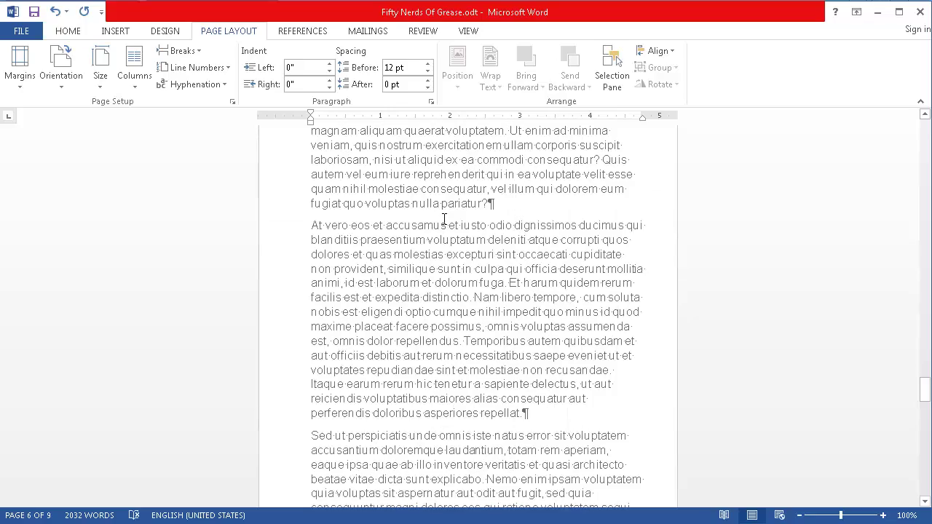
pyautogui.scroll(-12, 444, 216)
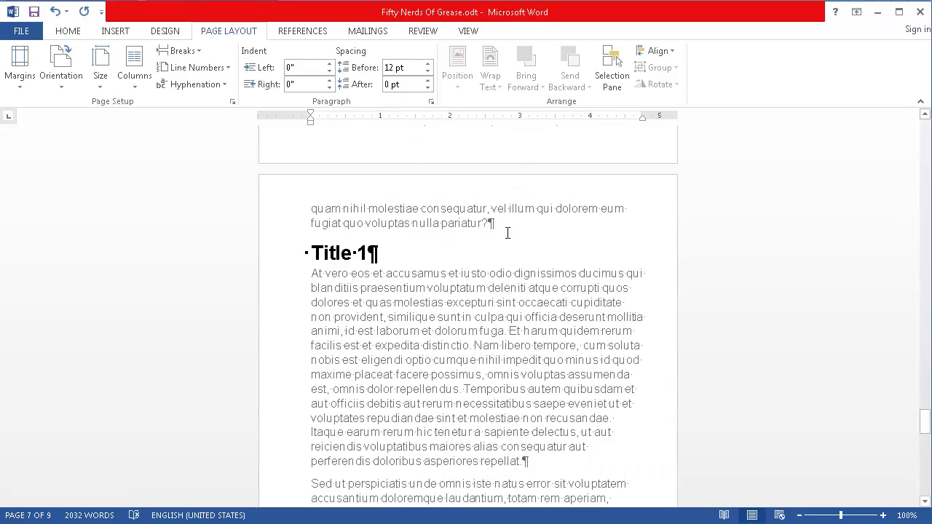
pyautogui.click(509, 224)
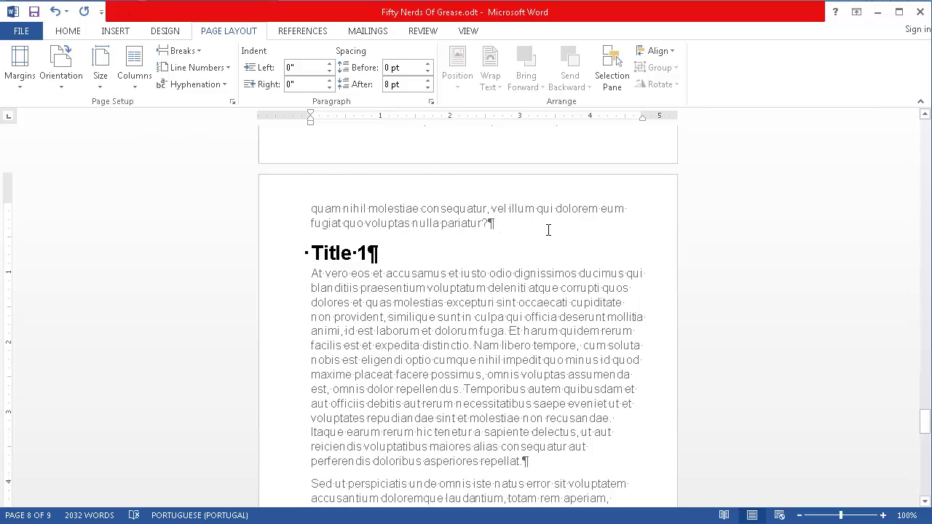
# Insert a page break so the Title 1 heading starts on a new page.
pyautogui.click(116, 36)
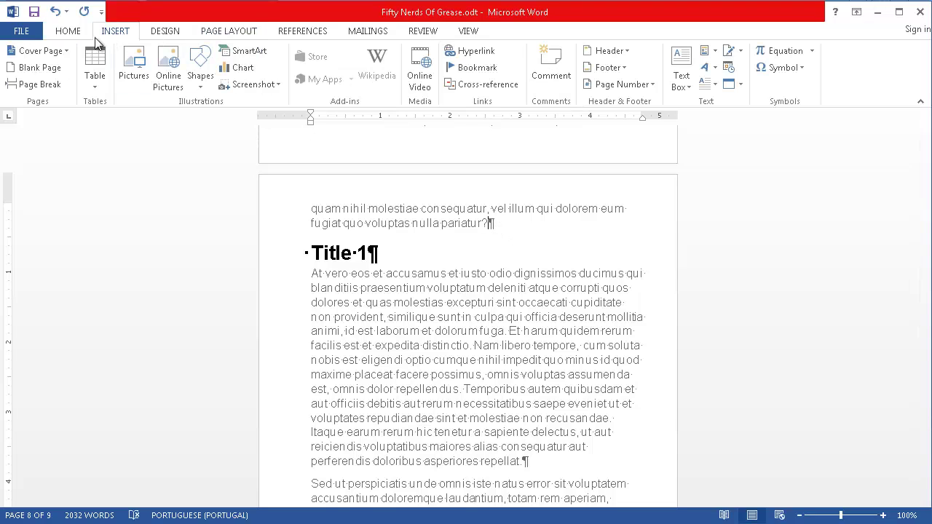
pyautogui.click(32, 87)
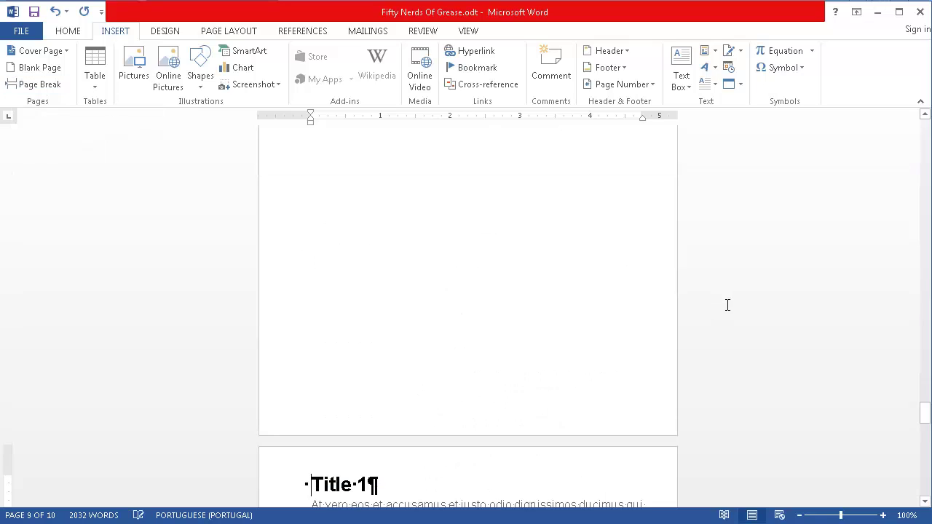
pyautogui.scroll(-3, 613, 259)
pyautogui.scroll(-15, 613, 259)
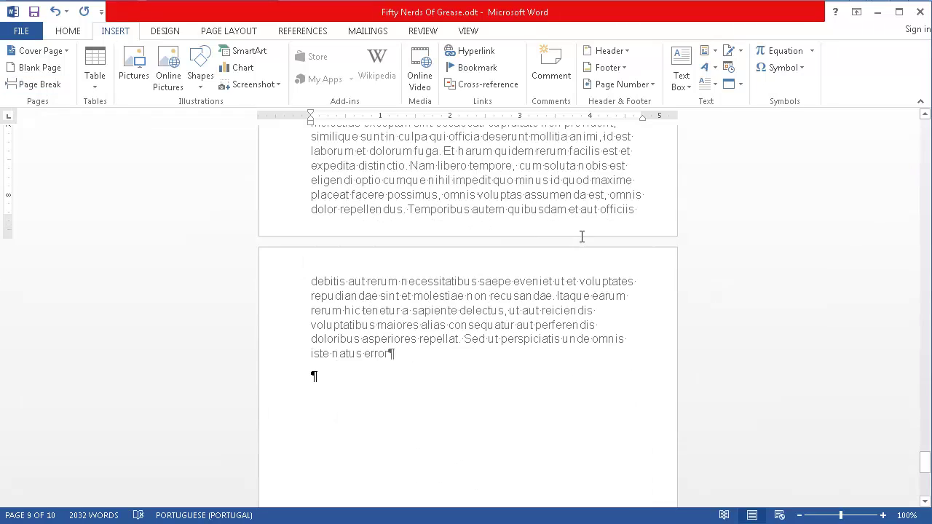
pyautogui.scroll(-1, 582, 237)
# Return to the top of the document at the title page.
pyautogui.scroll(20, 578, 235)
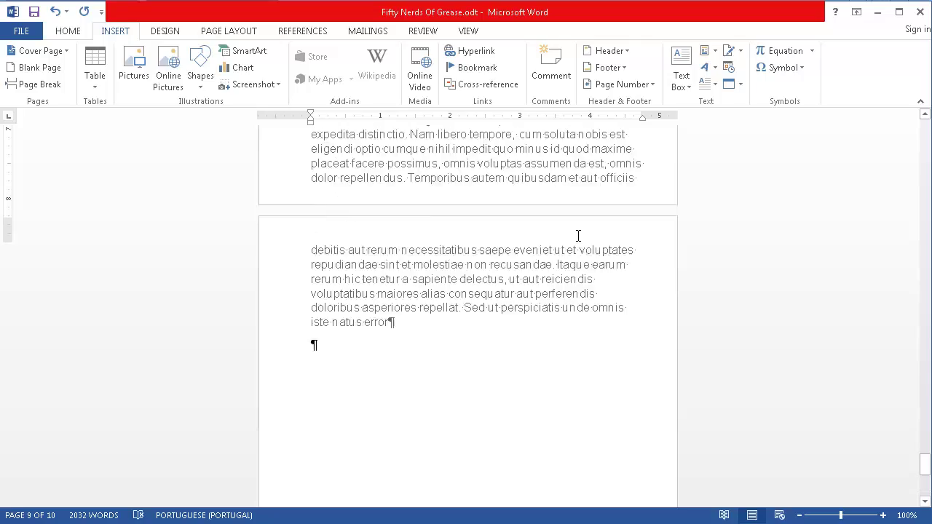
pyautogui.scroll(10, 577, 238)
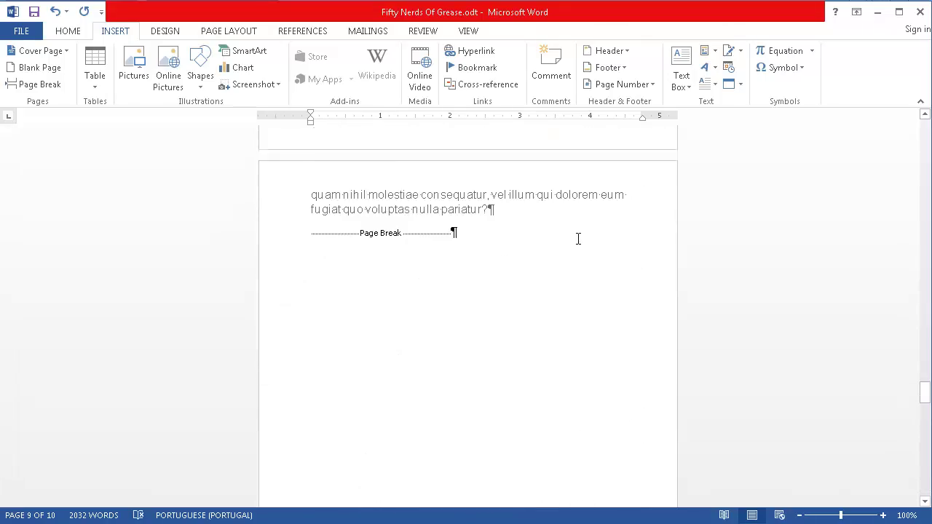
pyautogui.scroll(5, 580, 237)
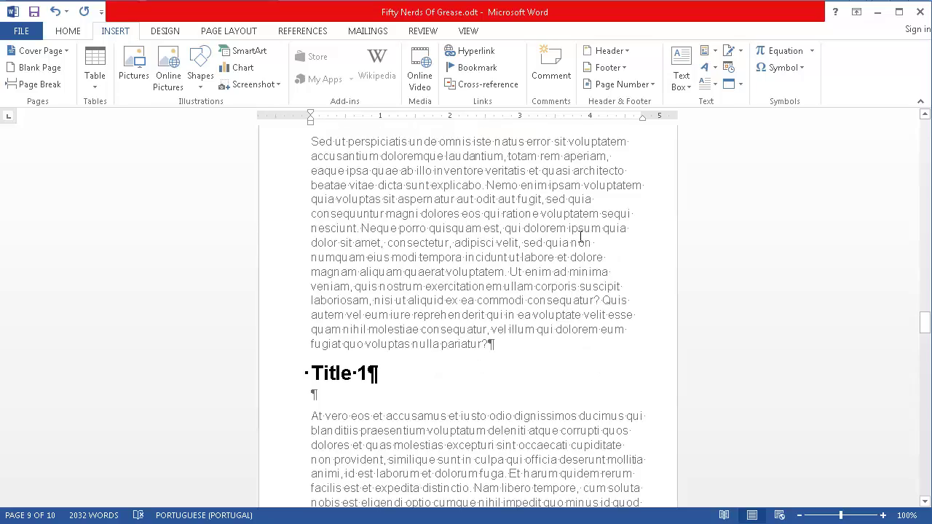
pyautogui.scroll(20, 580, 237)
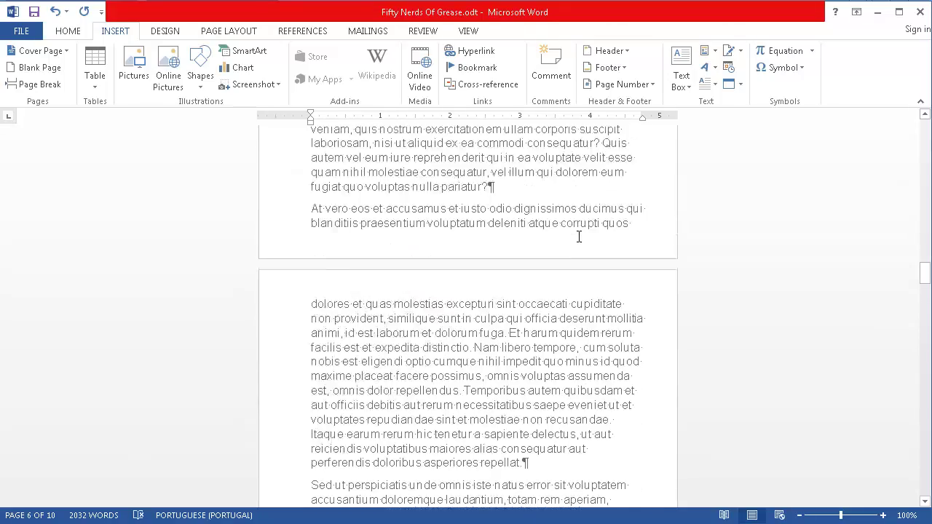
pyautogui.scroll(-20, 579, 236)
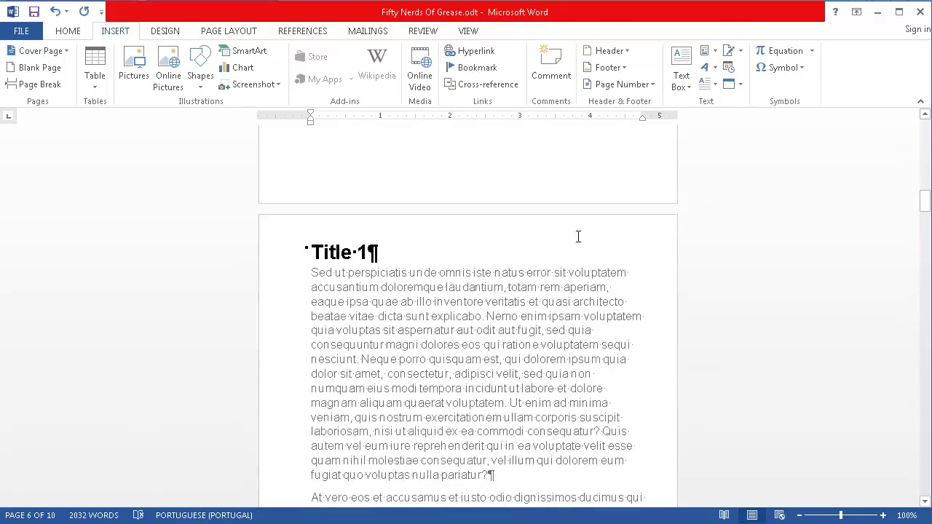
pyautogui.scroll(6, 574, 236)
pyautogui.scroll(15, 575, 237)
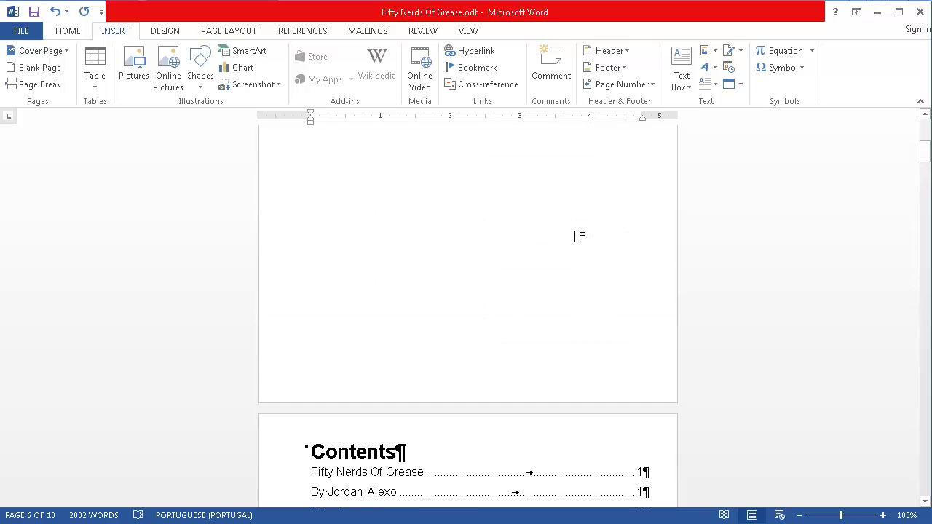
pyautogui.scroll(4, 575, 237)
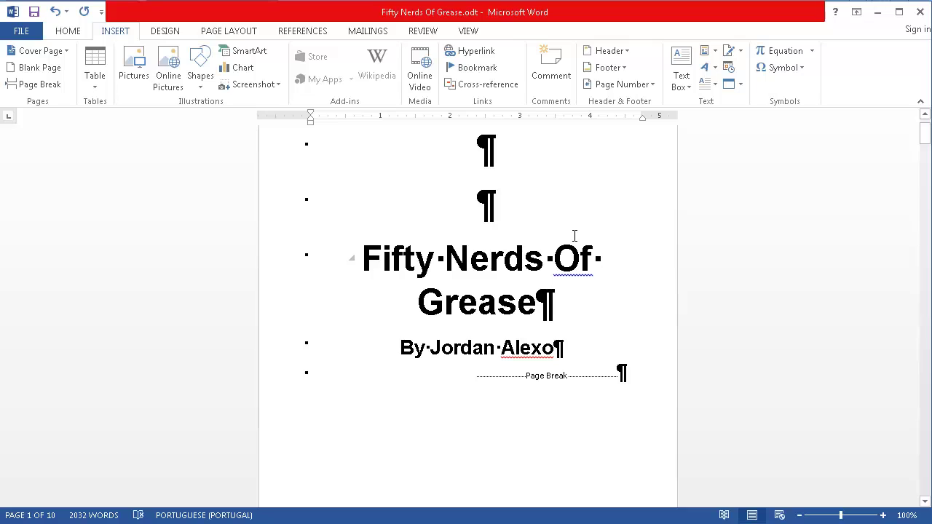
pyautogui.hotkey('ctrl', 'z')
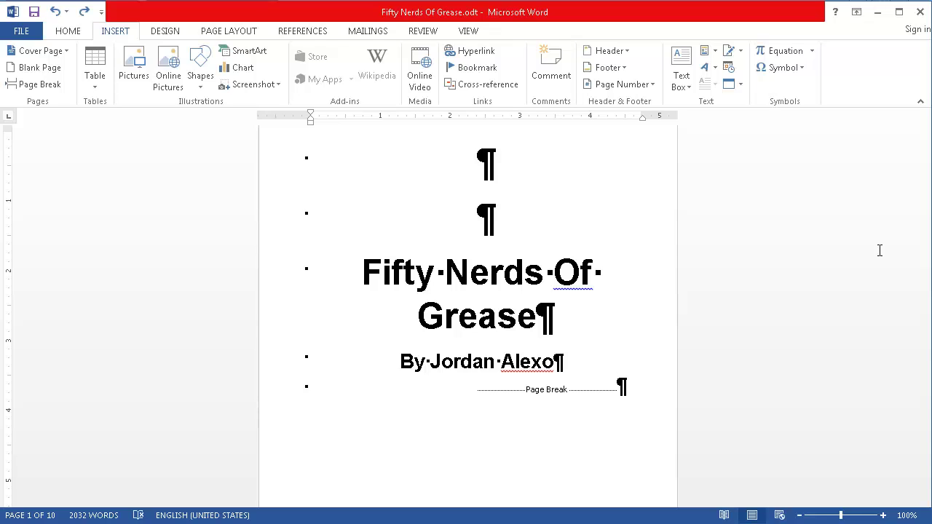
# Scroll past the title page to the Contents page listing Title 1 entries on pages 3, 5 and 6.
pyautogui.scroll(-5, 790, 259)
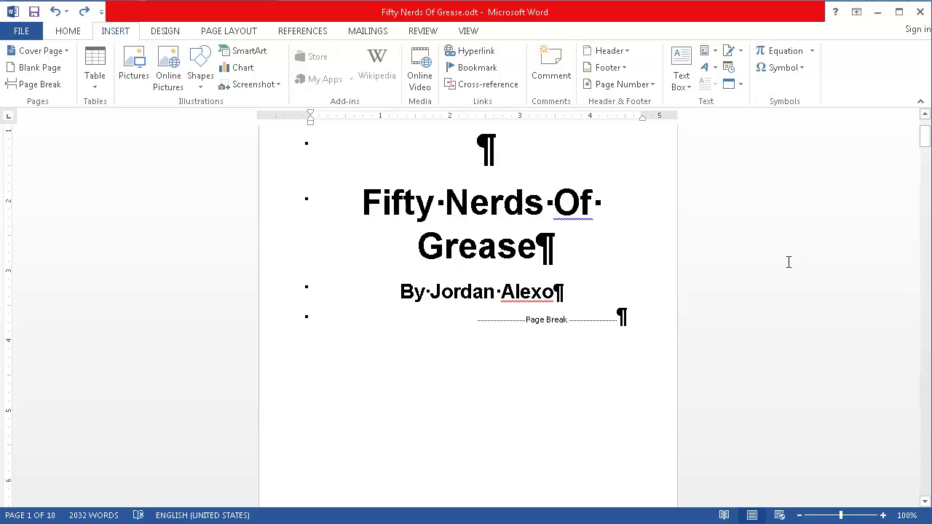
pyautogui.scroll(-5, 632, 177)
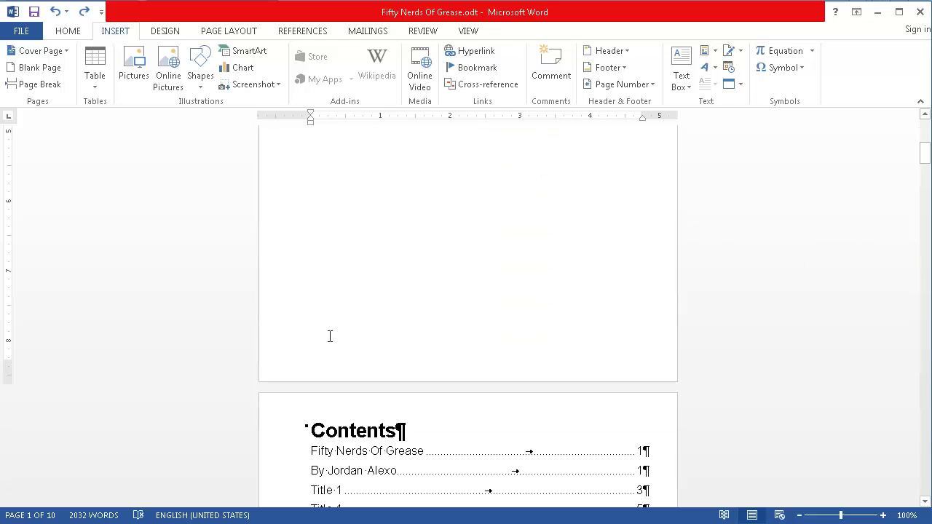
pyautogui.scroll(10, 539, 240)
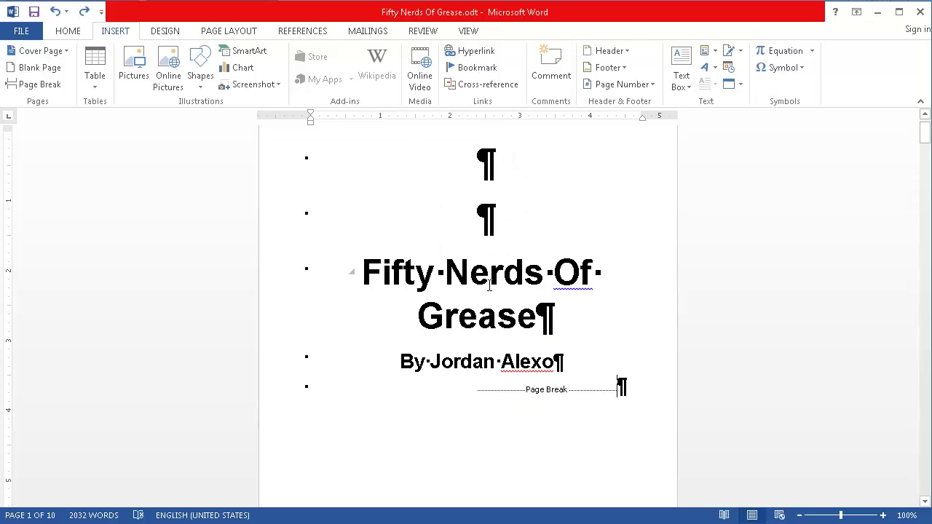
pyautogui.scroll(1, 519, 286)
pyautogui.scroll(-6, 571, 346)
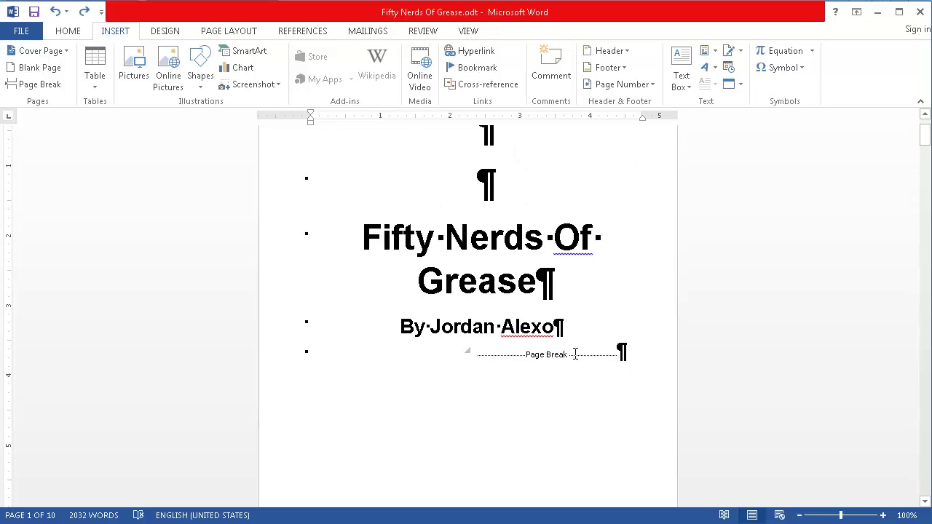
pyautogui.scroll(-10, 572, 340)
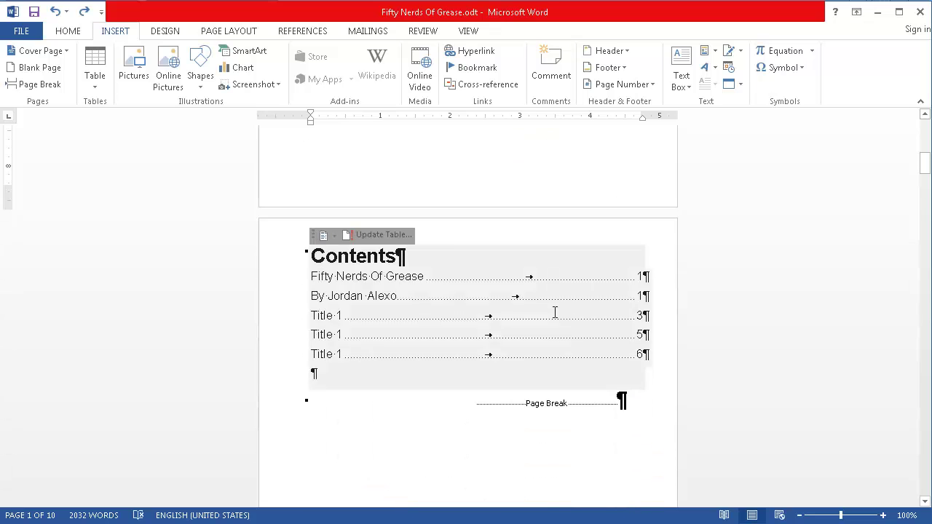
pyautogui.scroll(-20, 403, 212)
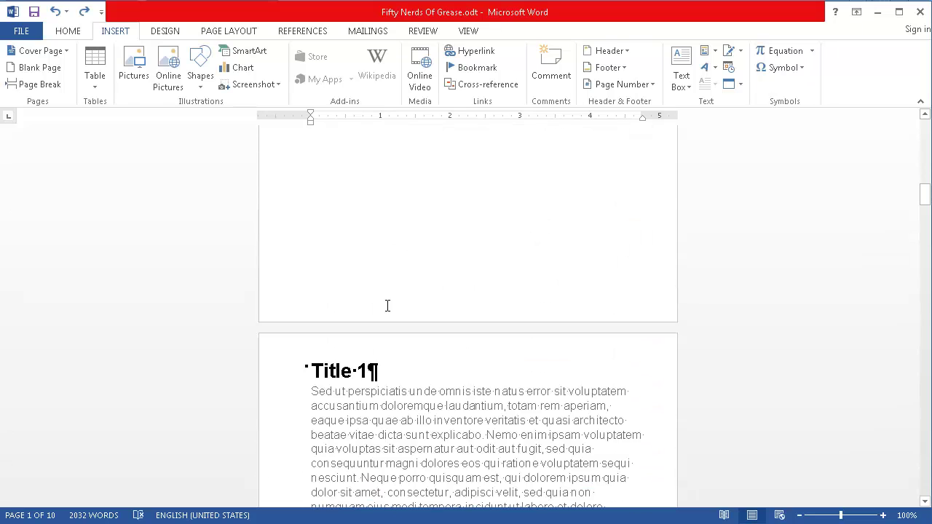
pyautogui.scroll(-3, 420, 311)
pyautogui.scroll(1, 429, 222)
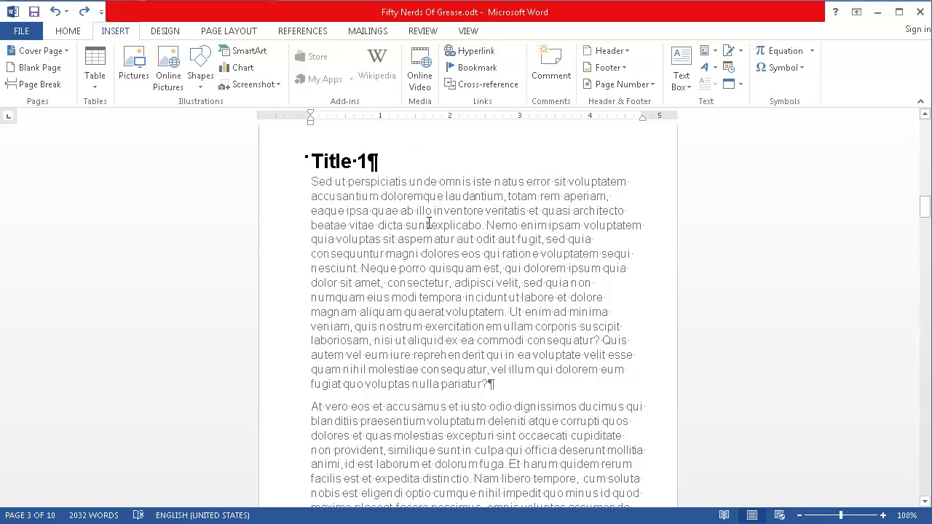
pyautogui.moveTo(319, 158)
pyautogui.scroll(-12, 581, 275)
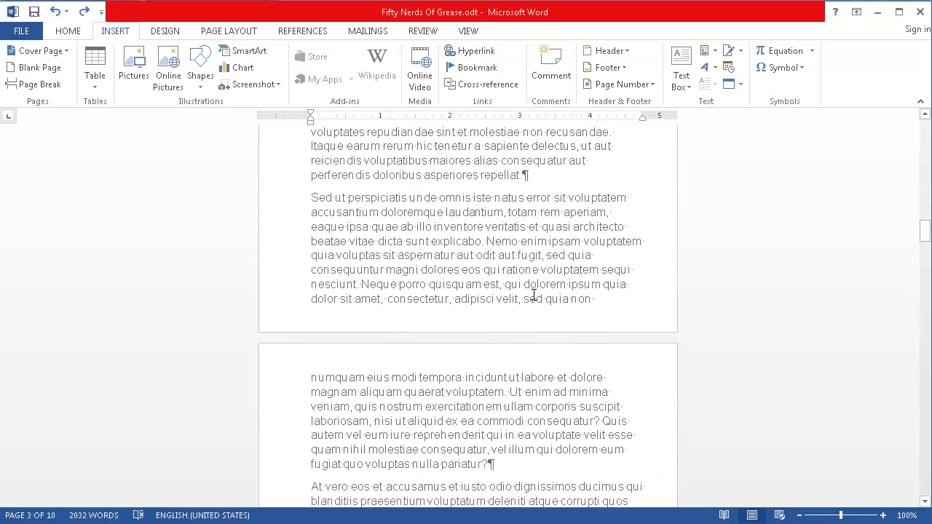
pyautogui.scroll(15, 535, 288)
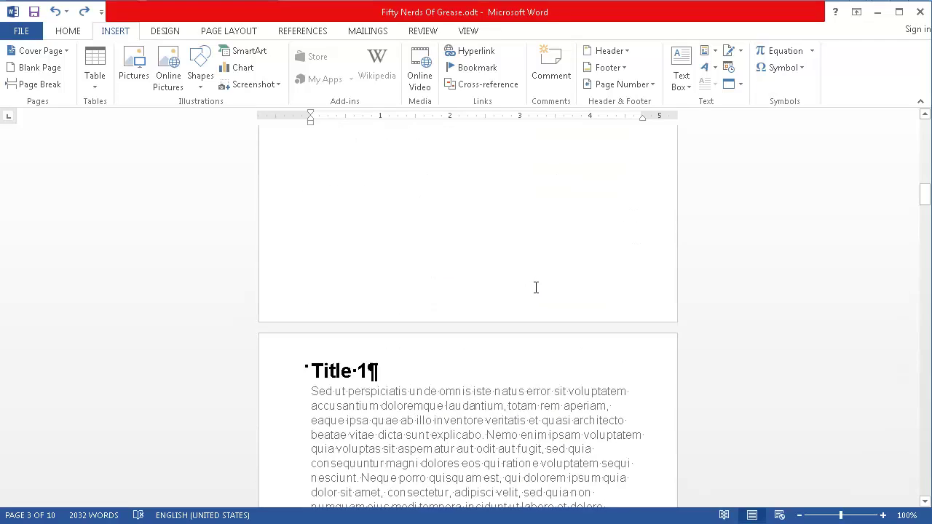
pyautogui.scroll(3, 535, 288)
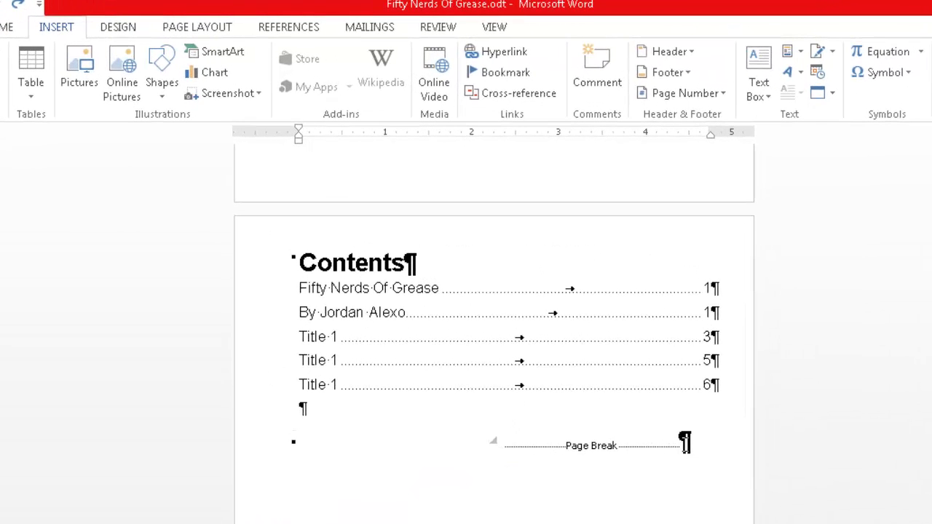
# Delete the page break marker below the table of contents.
pyautogui.moveTo(684, 442); pyautogui.dragTo(535, 445)
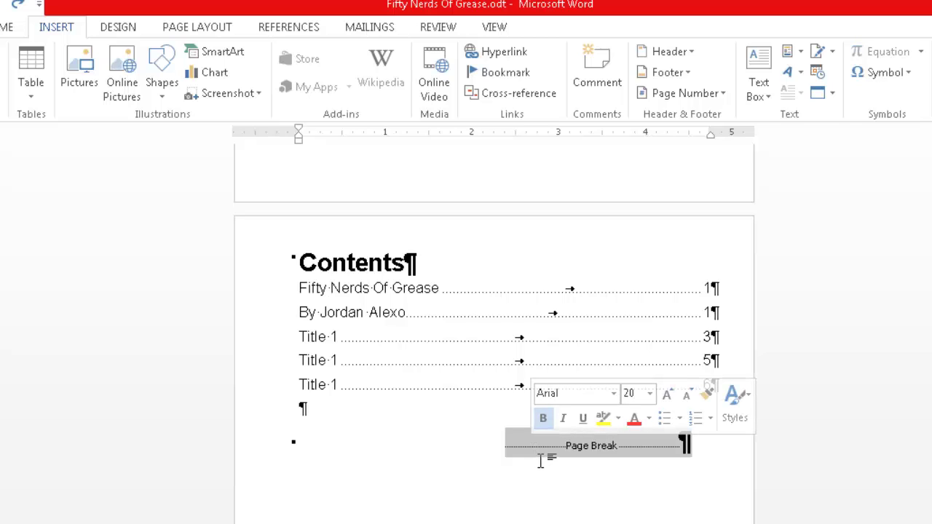
pyautogui.press('Delete')
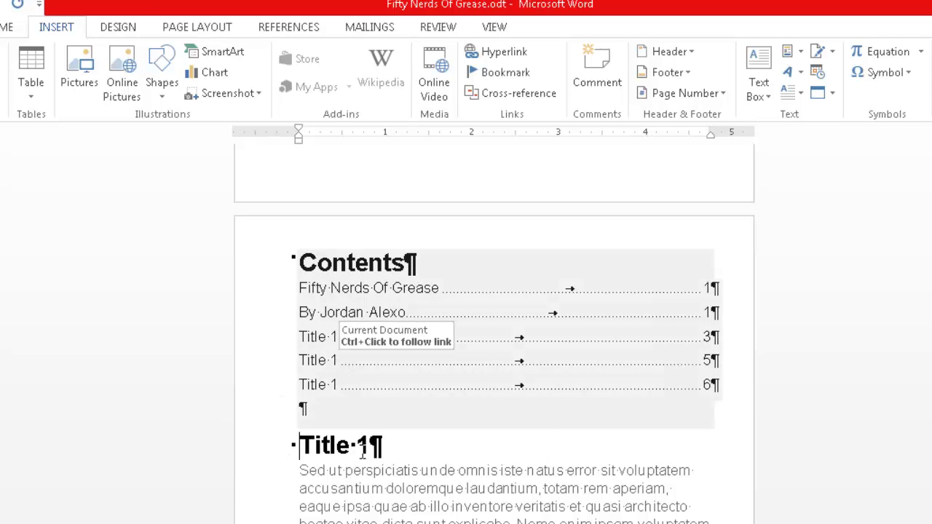
pyautogui.scroll(-6, 469, 470)
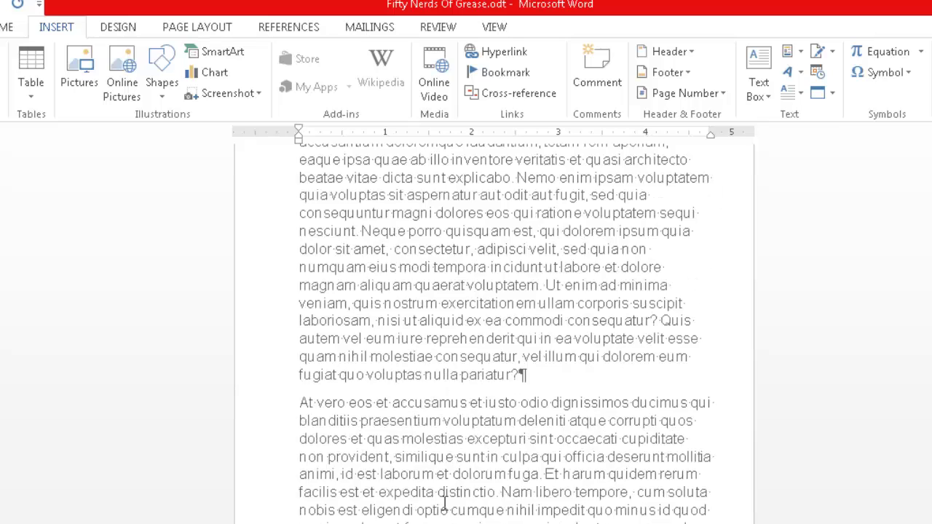
pyautogui.scroll(5, 484, 431)
pyautogui.scroll(3, 466, 386)
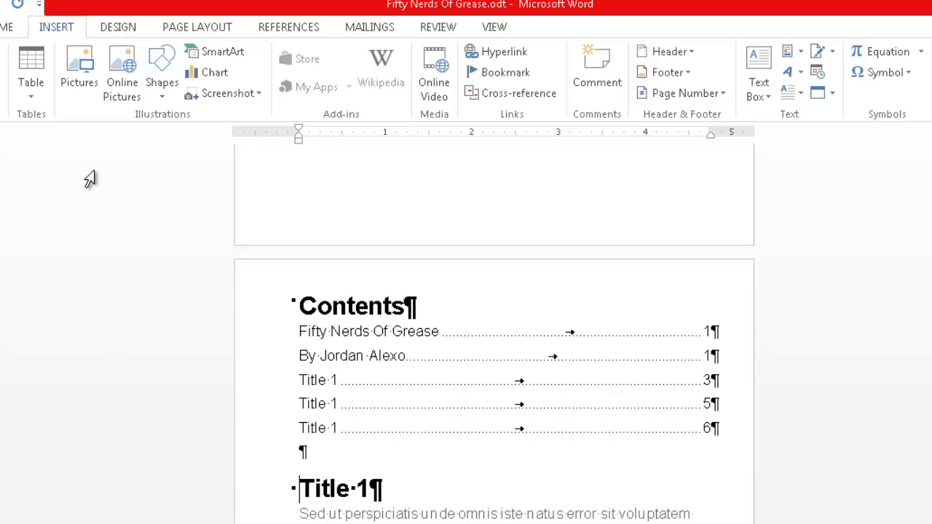
# Insert a Next Page section break before the first Title 1 chapter.
pyautogui.click(204, 27)
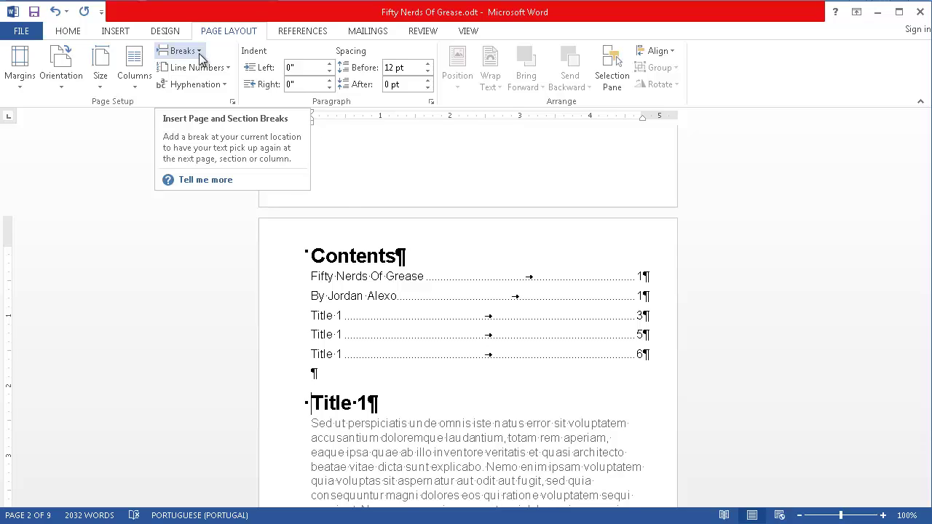
pyautogui.click(199, 53)
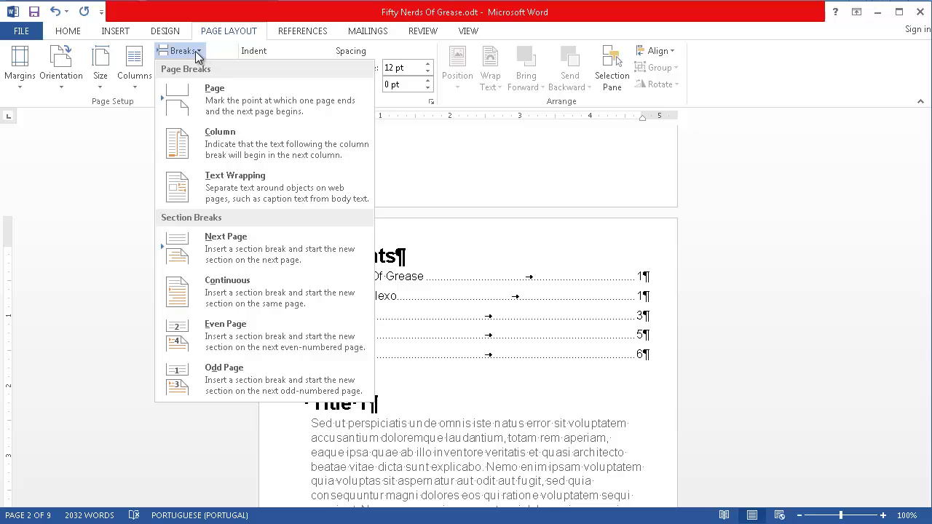
pyautogui.click(221, 249)
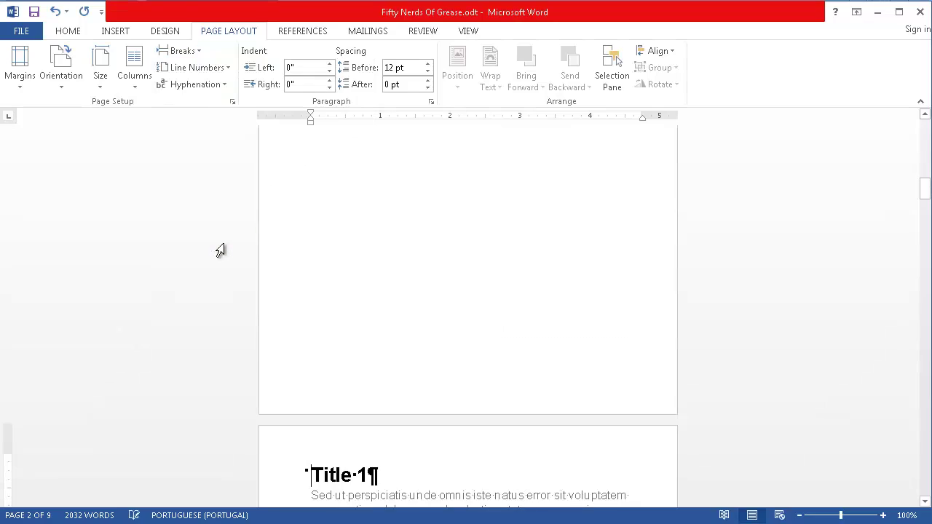
pyautogui.scroll(5, 545, 333)
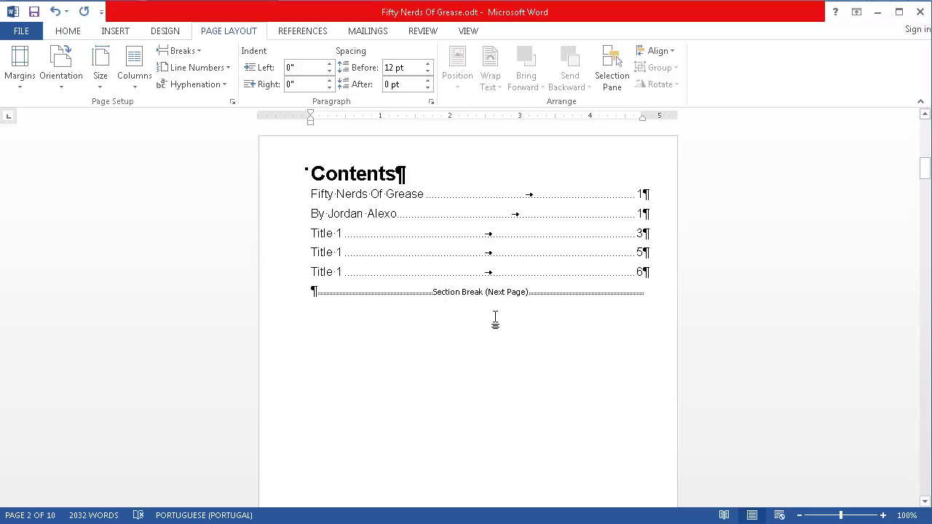
pyautogui.keyDown('ctrl'); pyautogui.click(482, 240); pyautogui.keyUp('ctrl')
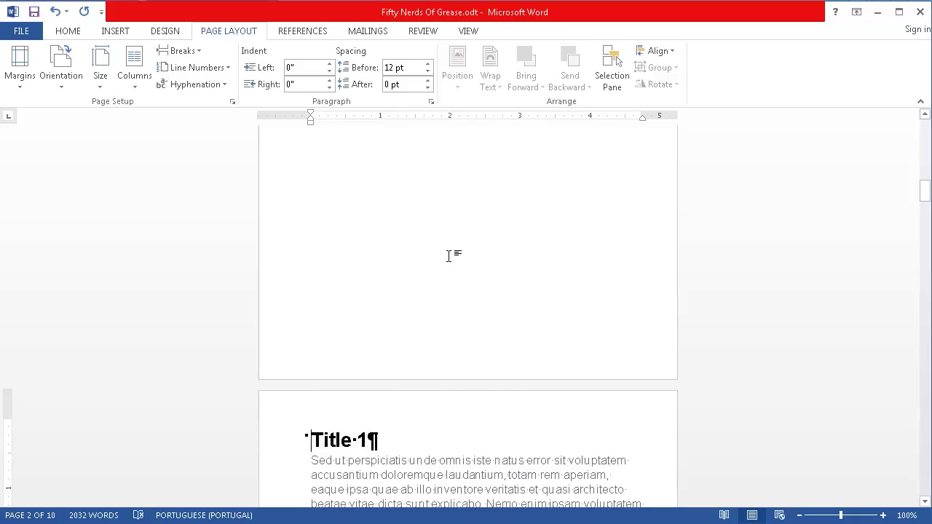
pyautogui.scroll(-3, 449, 252)
pyautogui.scroll(-4, 430, 160)
pyautogui.scroll(1, 428, 246)
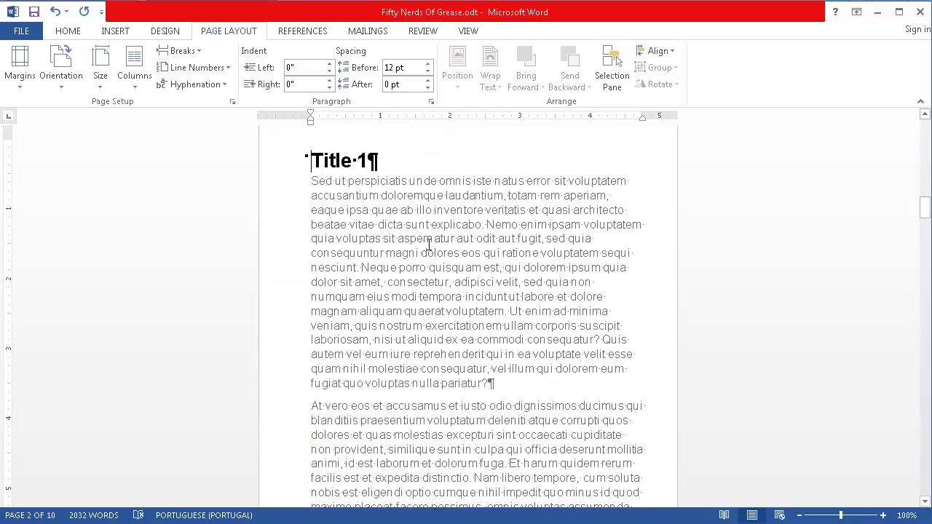
pyautogui.scroll(-7, 419, 224)
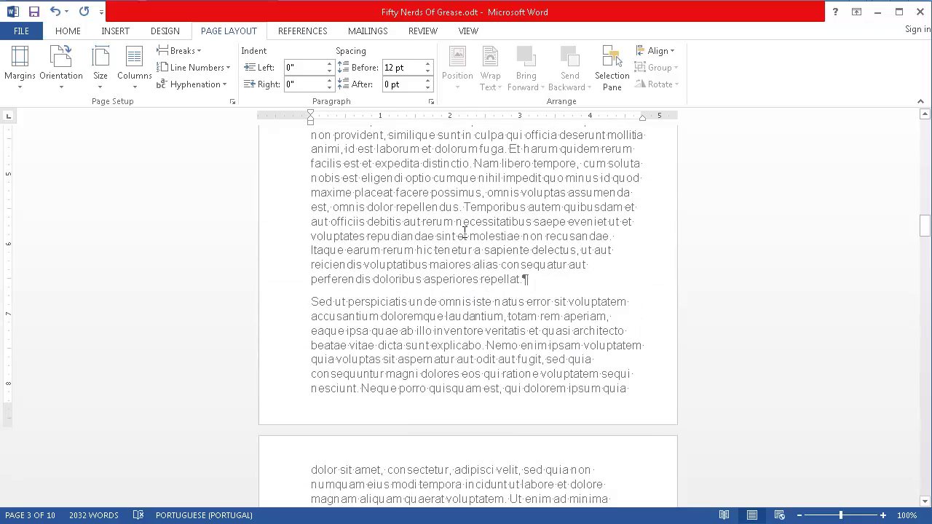
# Open the Section 2 footer on page 3 for editing, dismissing the Page Setup dialog.
pyautogui.doubleClick(659, 401)
pyautogui.doubleClick(661, 419)
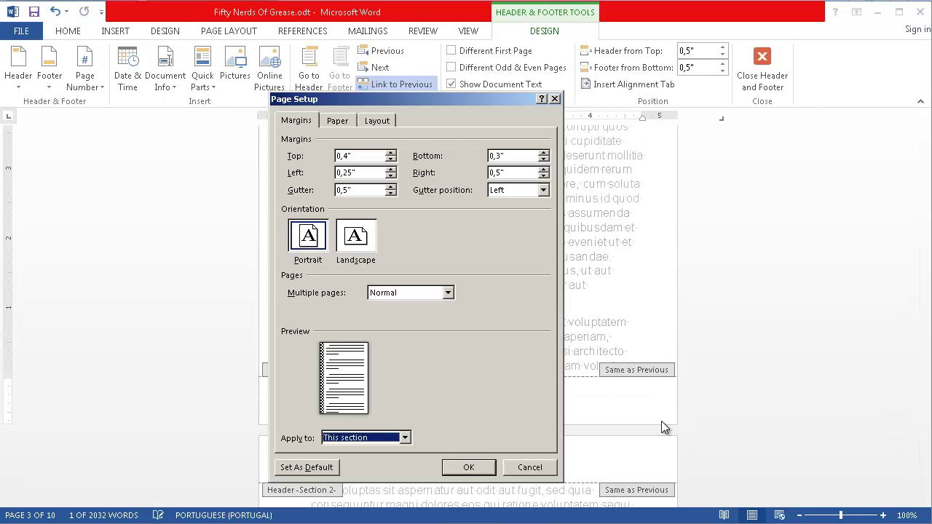
pyautogui.click(529, 467)
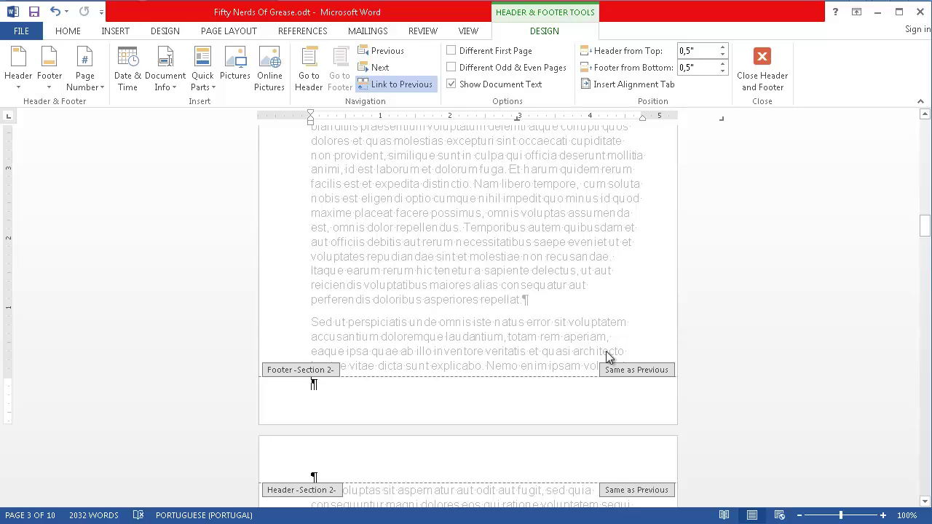
pyautogui.scroll(1, 604, 347)
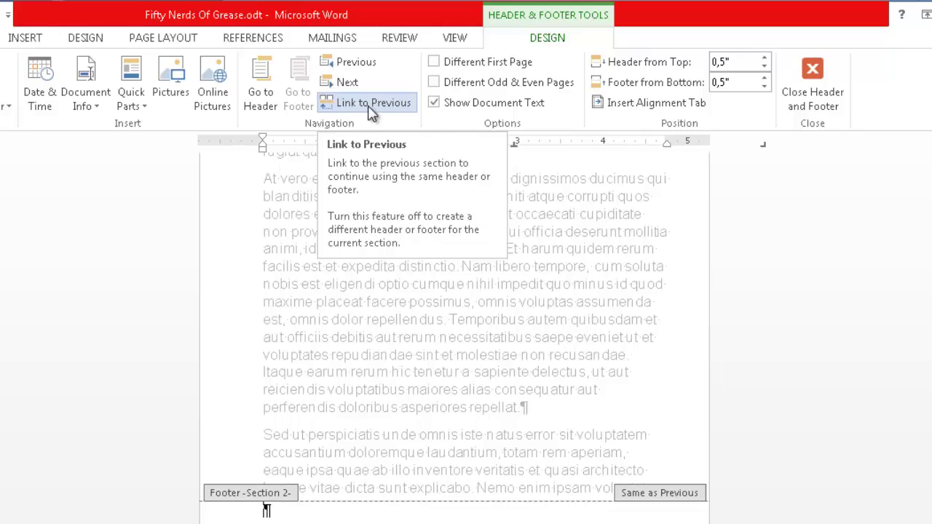
# Turn off Link to Previous for the section 2 footer, leaving the header still linked.
pyautogui.click(391, 105)
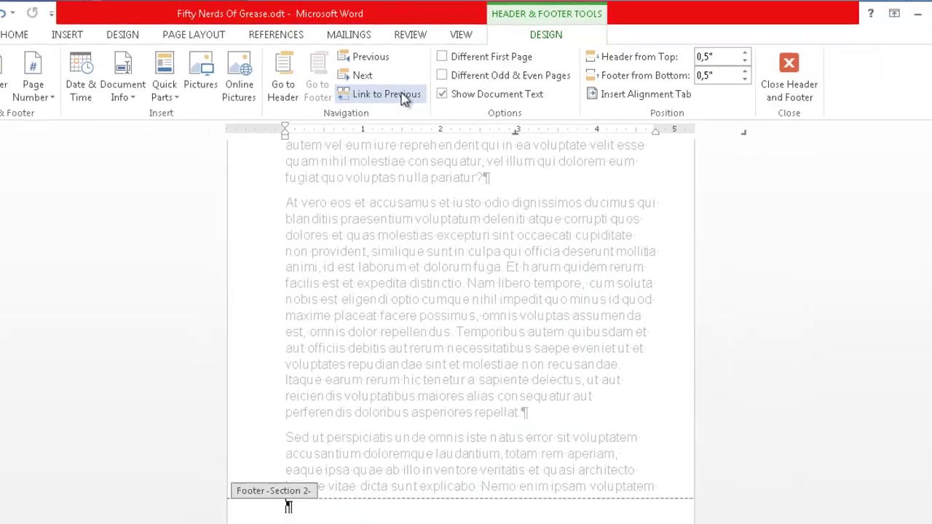
pyautogui.scroll(5, 336, 366)
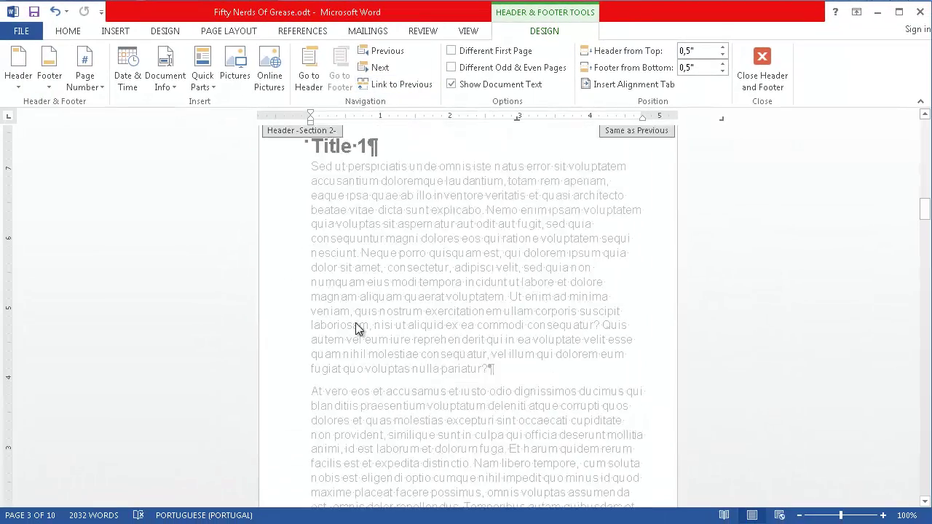
pyautogui.scroll(5, 356, 327)
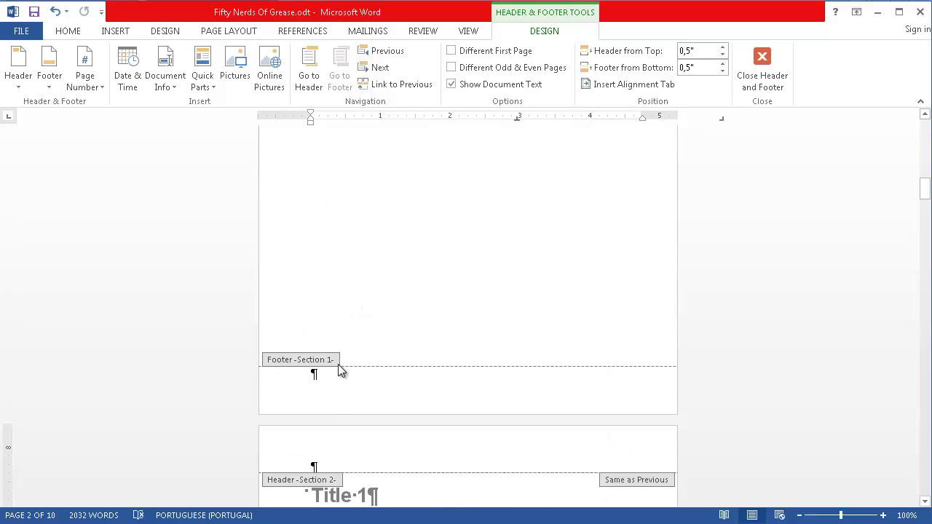
pyautogui.scroll(10, 340, 362)
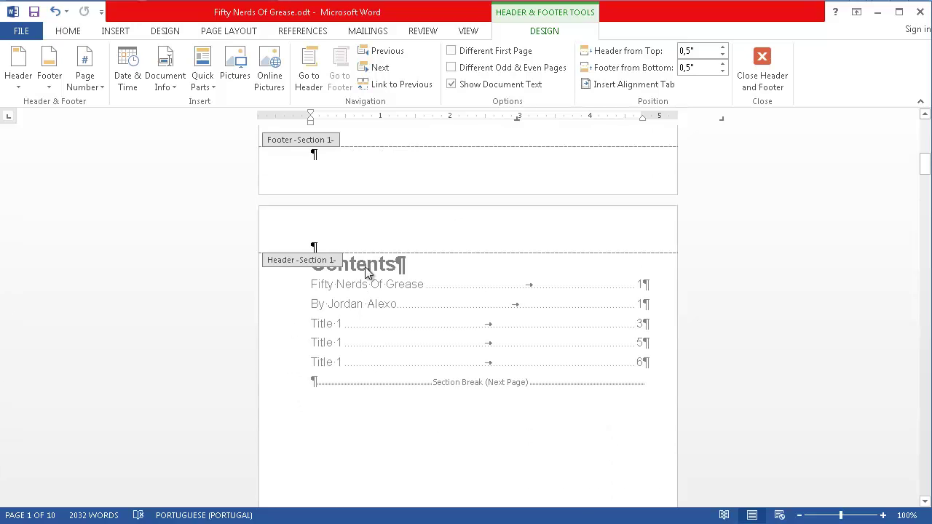
pyautogui.scroll(-10, 366, 271)
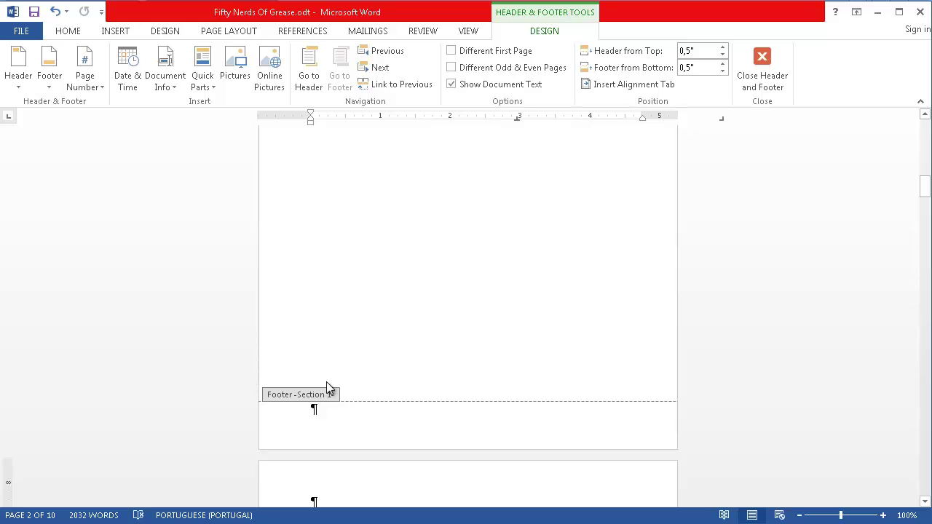
pyautogui.scroll(-8, 510, 364)
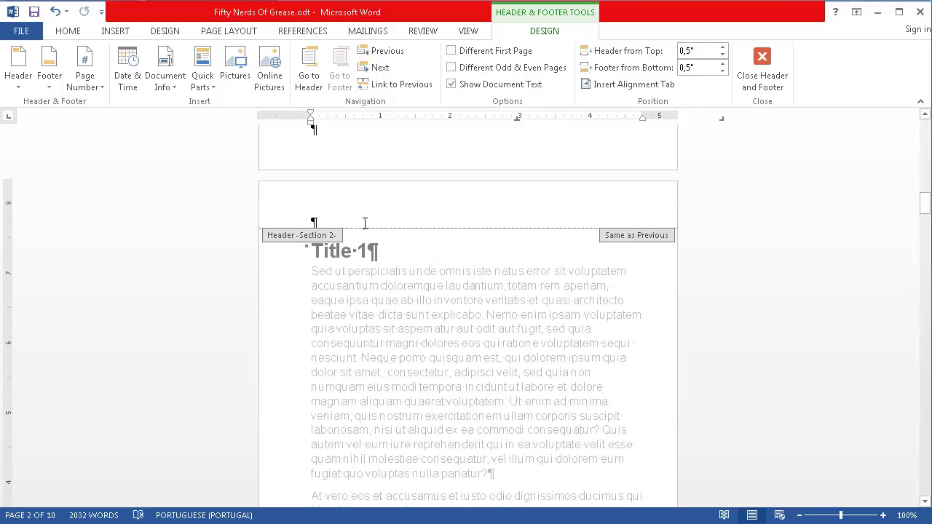
pyautogui.scroll(-3, 364, 218)
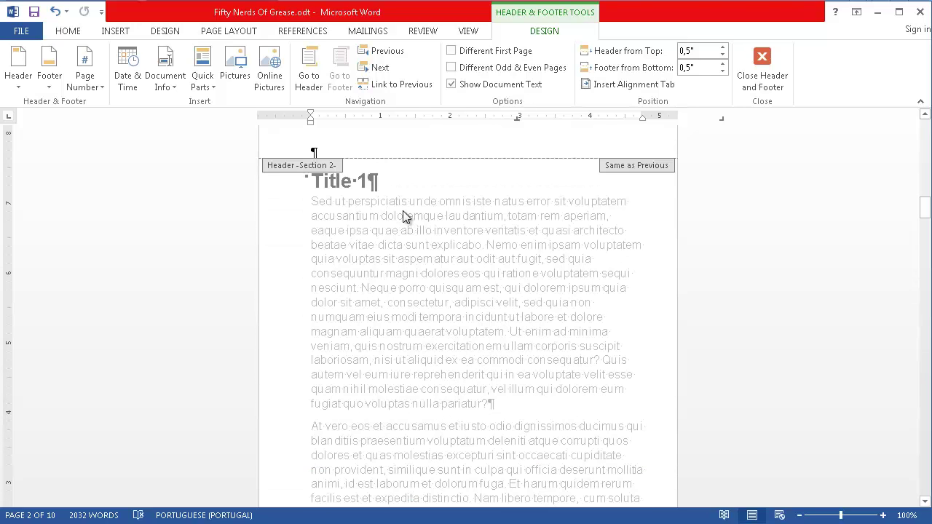
pyautogui.scroll(-2, 473, 262)
pyautogui.scroll(5, 344, 234)
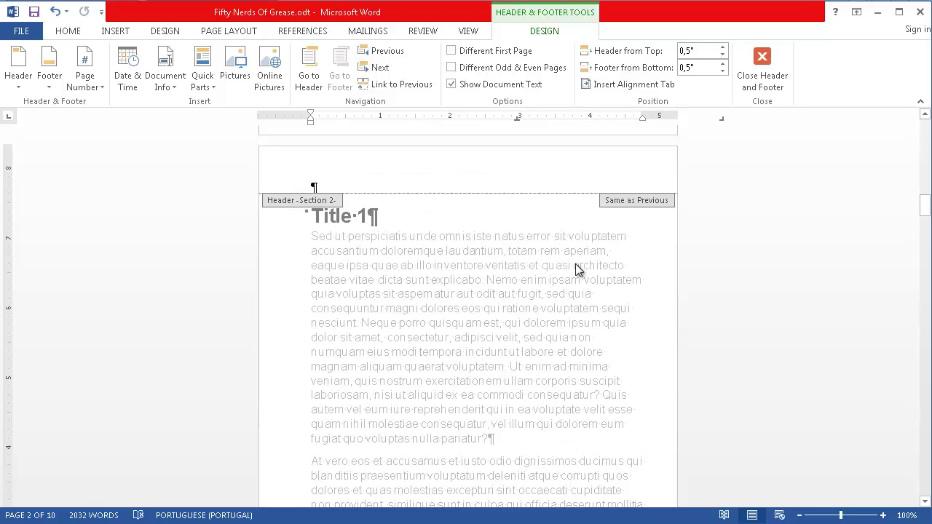
pyautogui.scroll(-7, 575, 268)
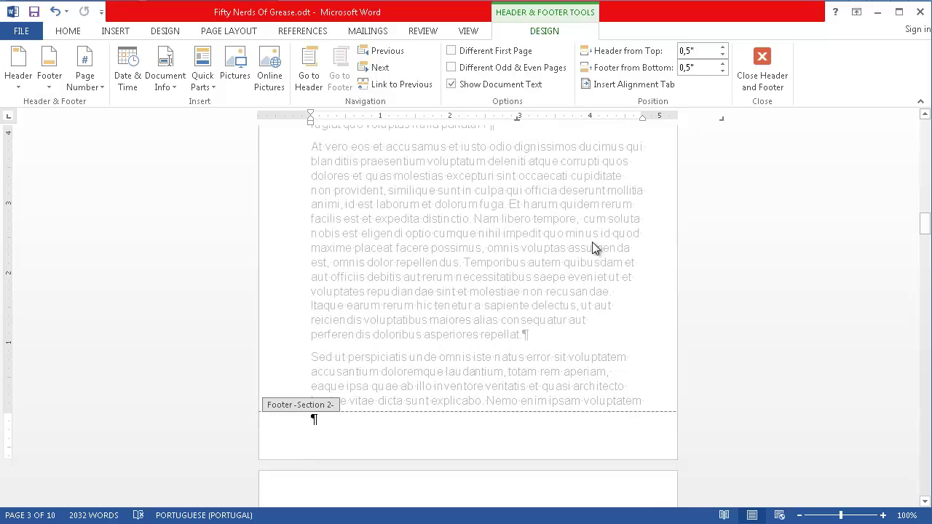
pyautogui.scroll(3, 466, 363)
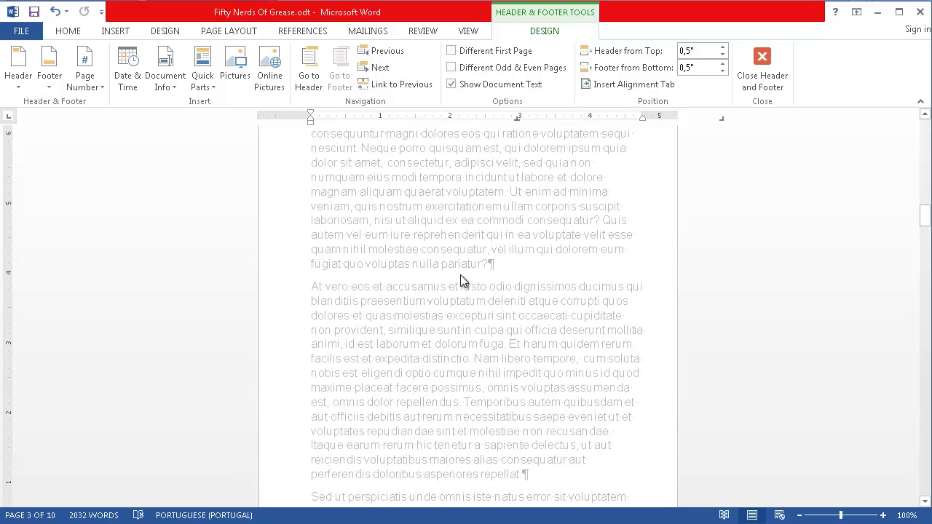
pyautogui.scroll(-4, 474, 273)
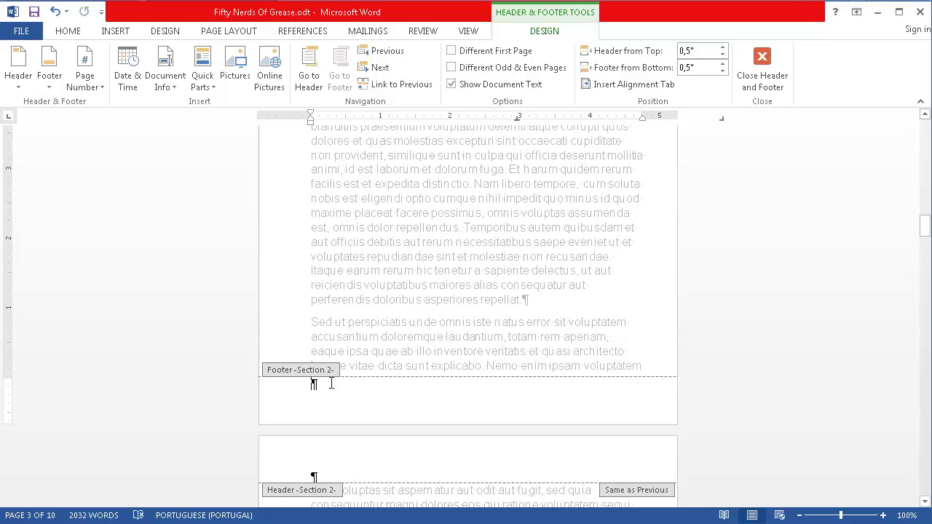
# Format section 2 page numbers to start at 1 instead of continuing from section 1.
pyautogui.click(121, 35)
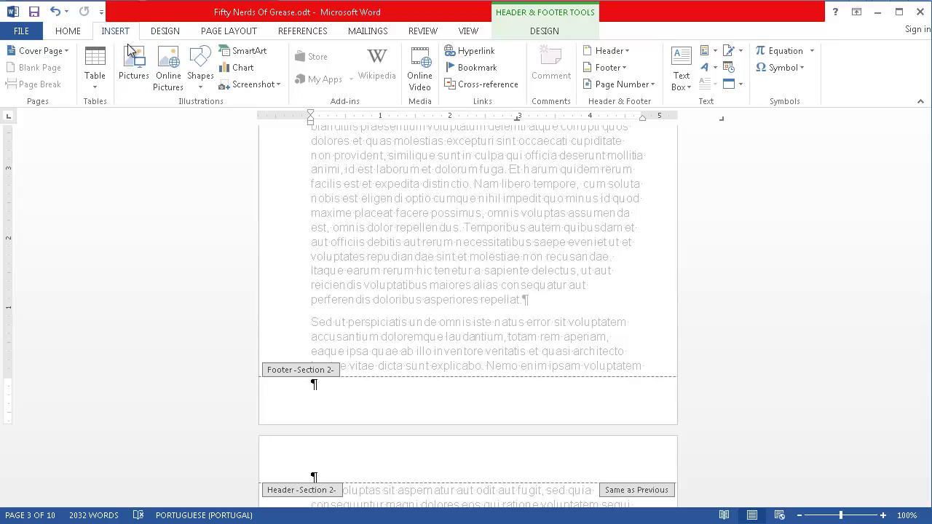
pyautogui.click(652, 85)
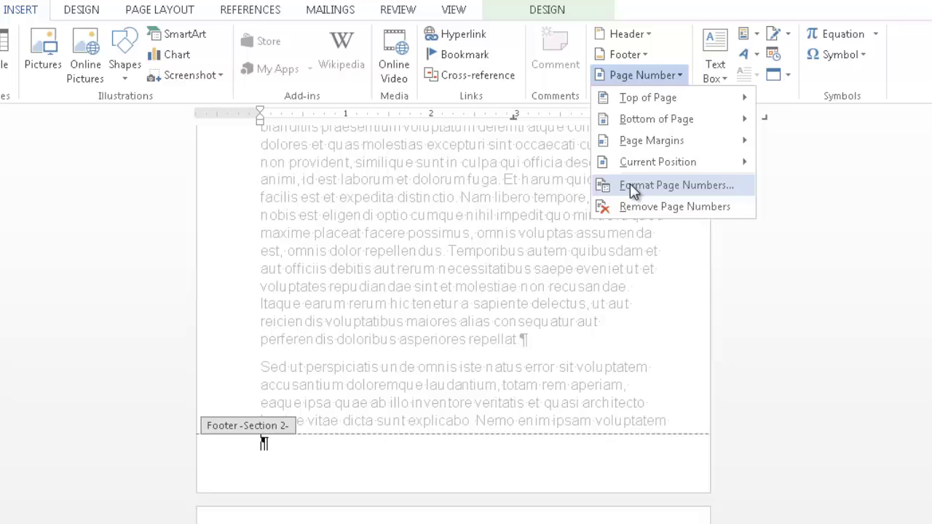
pyautogui.click(630, 183)
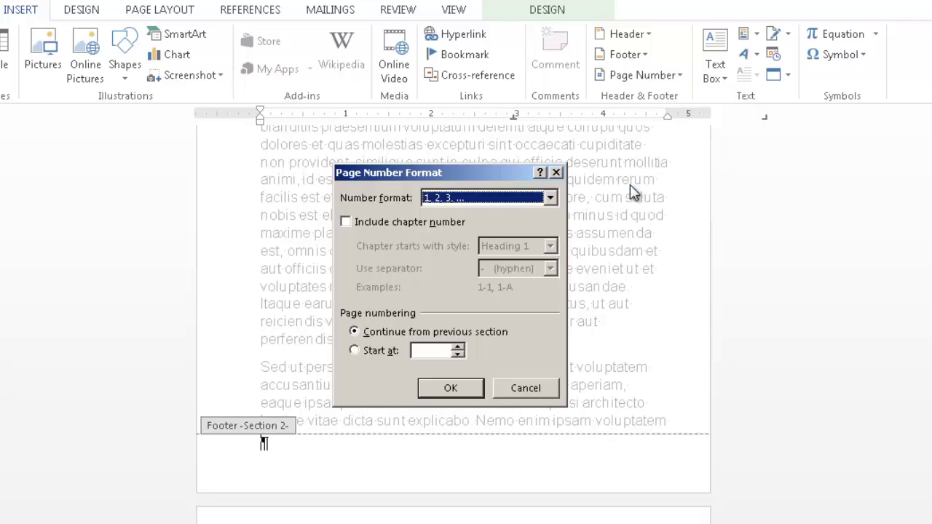
pyautogui.click(353, 350)
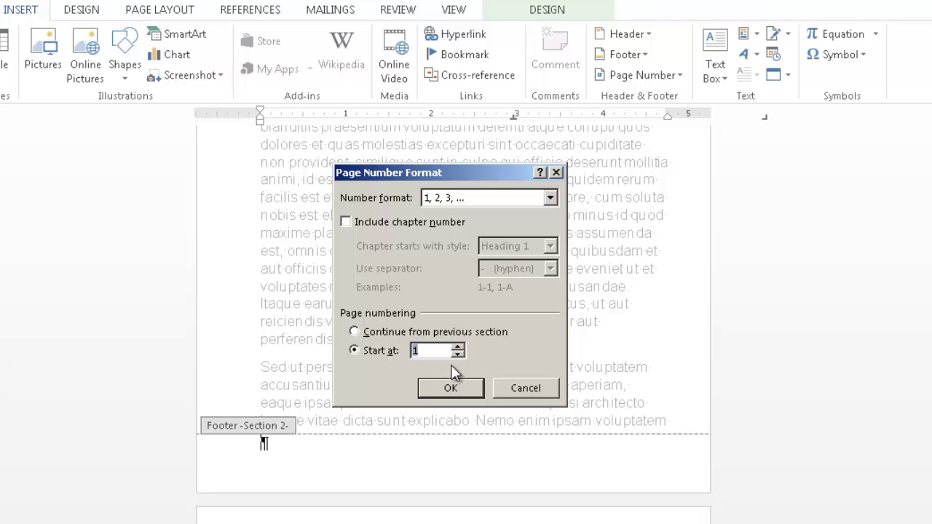
pyautogui.click(461, 388)
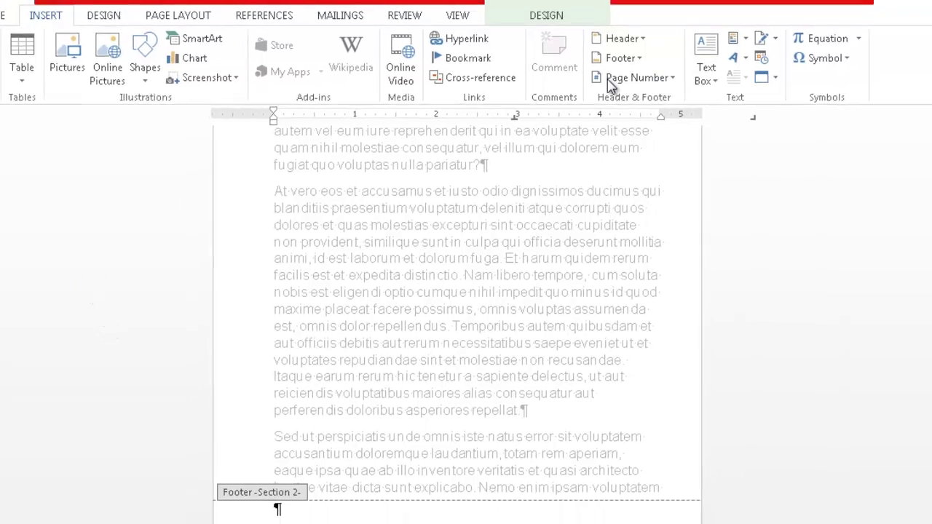
# Add a Plain Number 2 bottom-of-page number, centred in the section 2 footer.
pyautogui.click(666, 80)
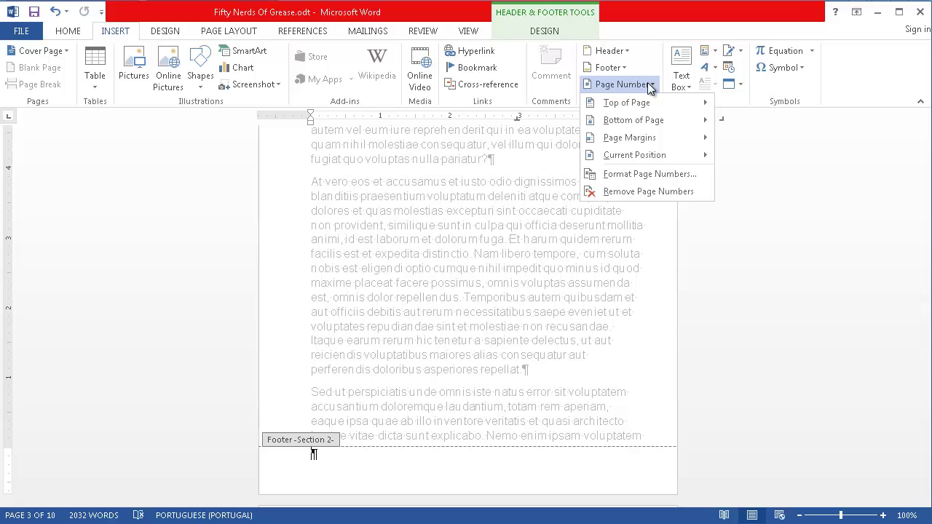
pyautogui.moveTo(647, 120)
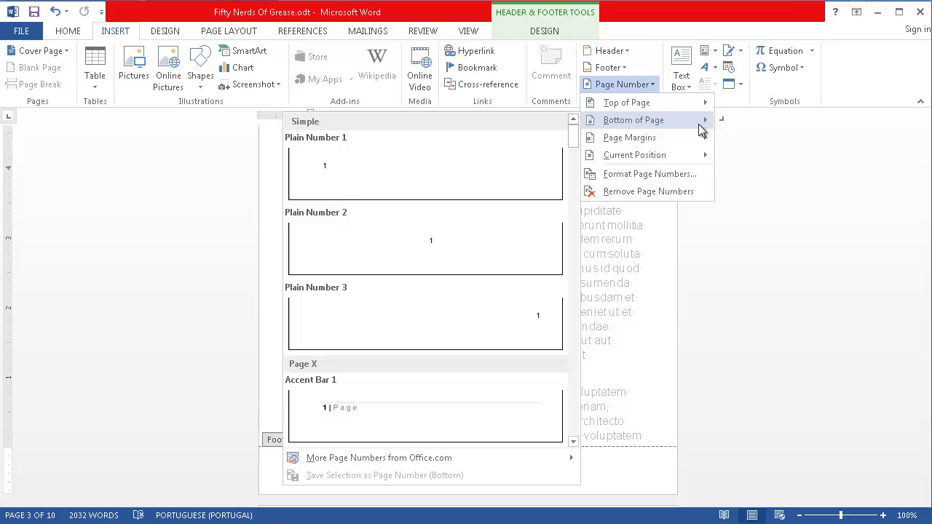
pyautogui.moveTo(702, 110)
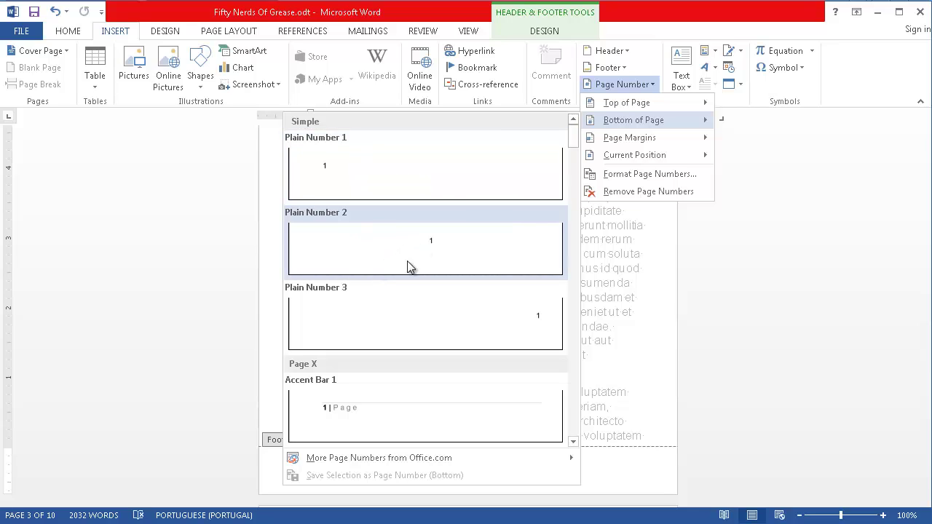
pyautogui.click(443, 240)
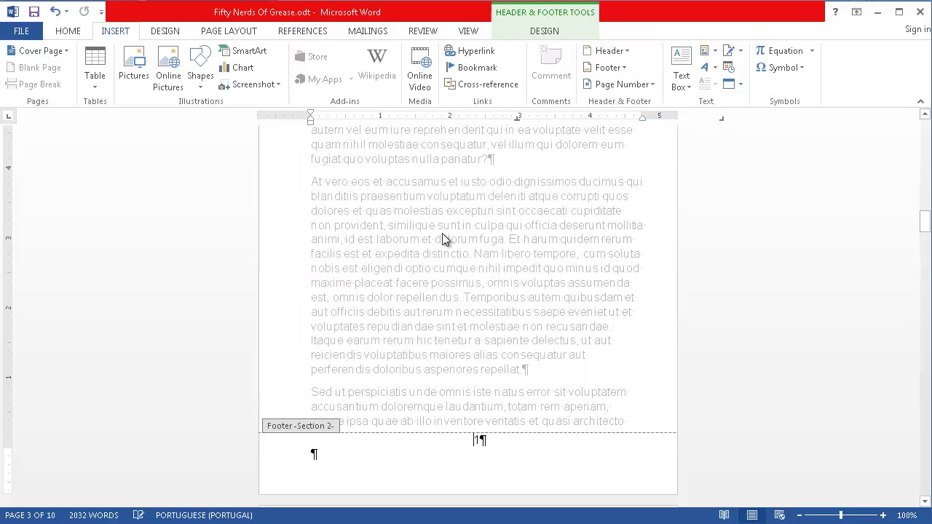
pyautogui.scroll(20, 448, 240)
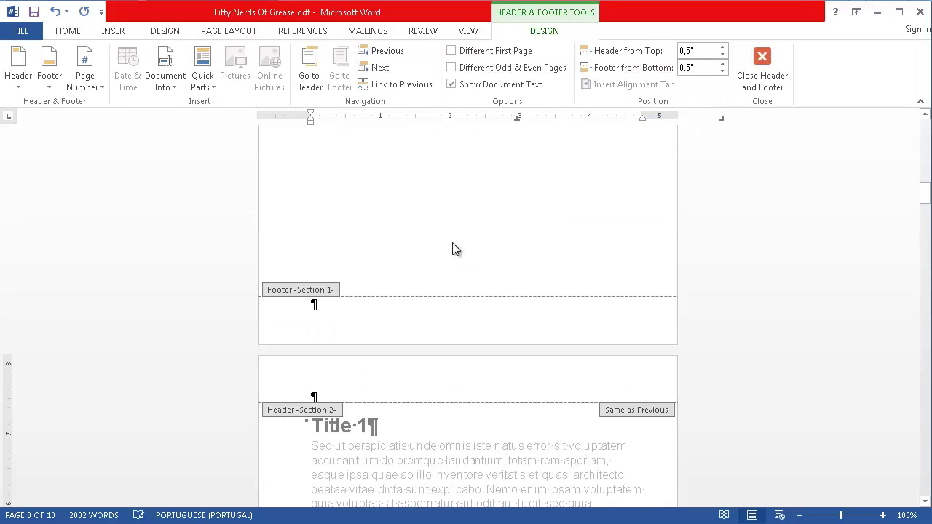
pyautogui.scroll(10, 453, 242)
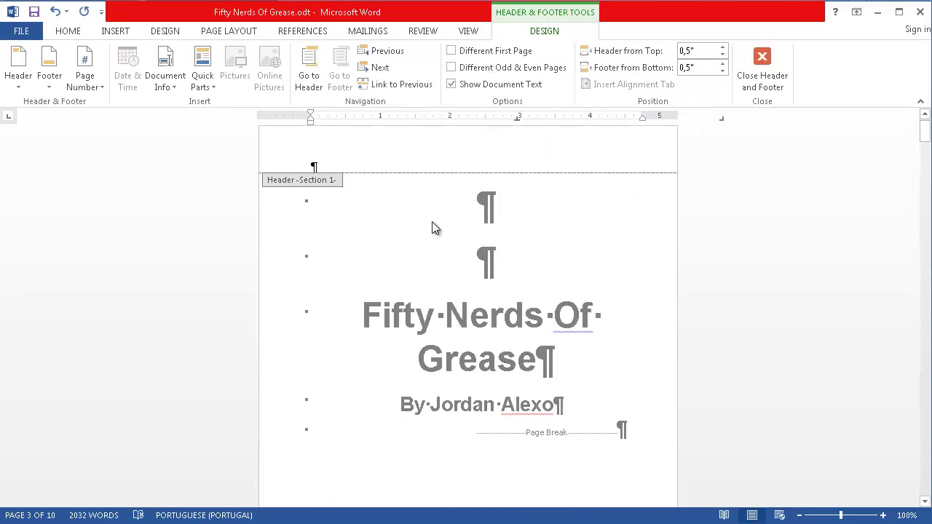
pyautogui.scroll(-2, 487, 332)
pyautogui.scroll(-4, 476, 295)
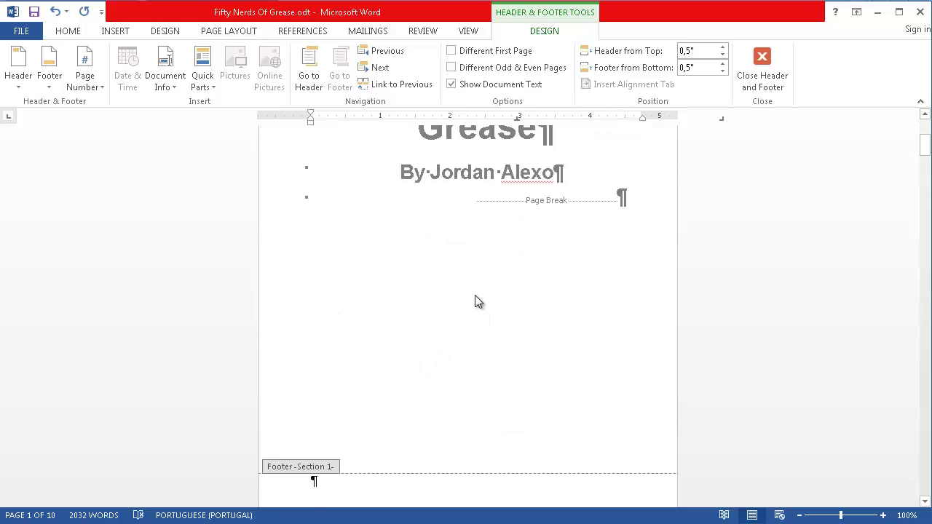
pyautogui.scroll(-3, 466, 291)
pyautogui.scroll(-10, 425, 365)
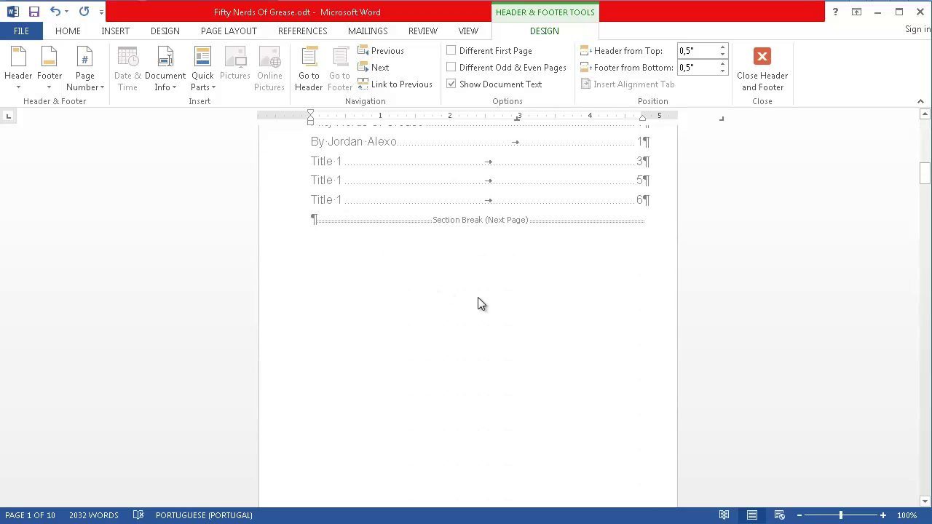
pyautogui.scroll(-10, 489, 320)
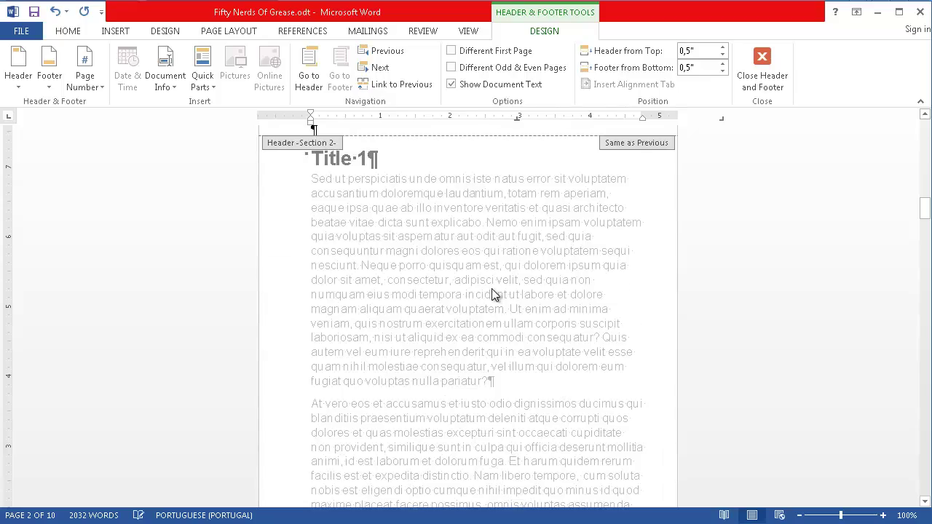
pyautogui.scroll(-10, 480, 291)
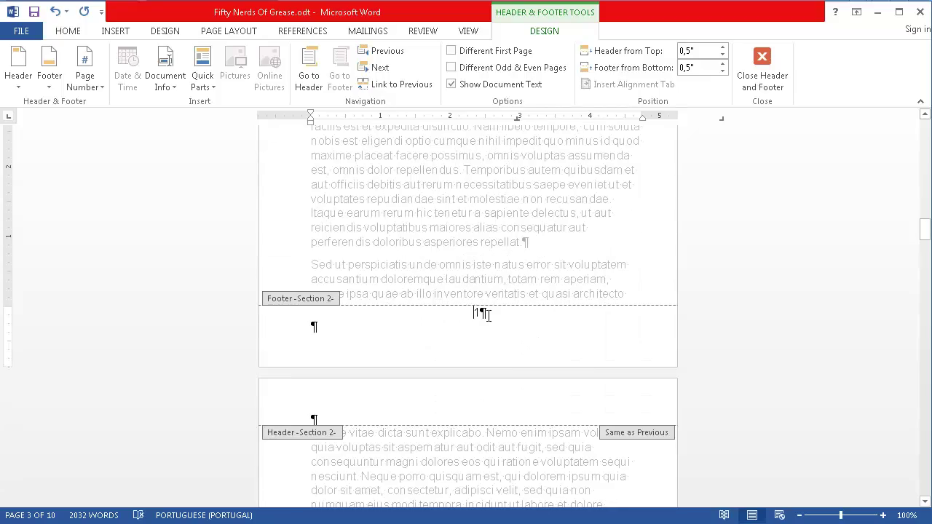
pyautogui.scroll(-5, 480, 310)
pyautogui.scroll(-10, 473, 255)
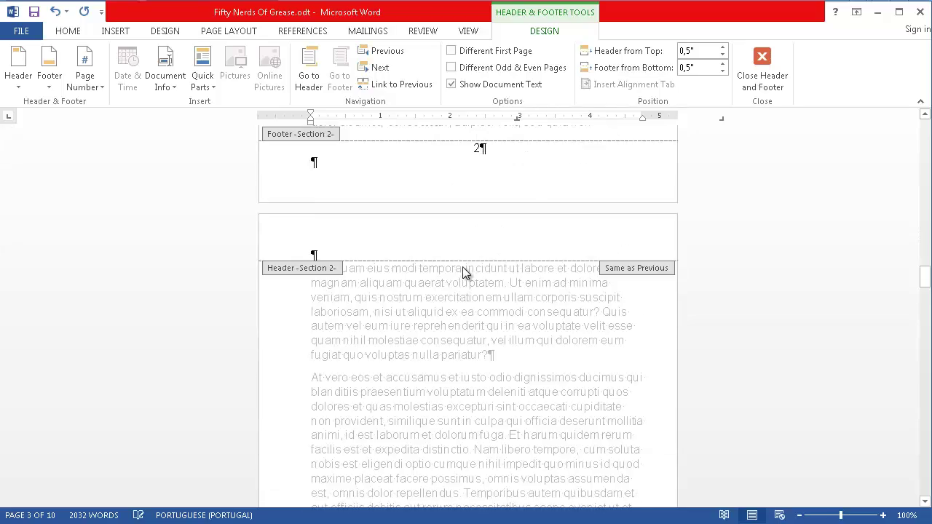
pyautogui.scroll(8, 458, 274)
pyautogui.scroll(-7, 458, 275)
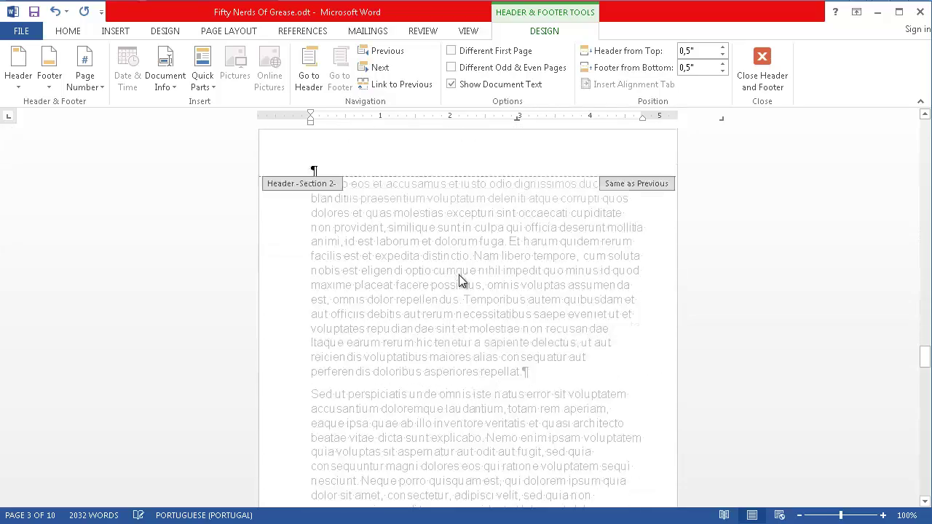
pyautogui.scroll(5, 458, 274)
pyautogui.scroll(10, 459, 280)
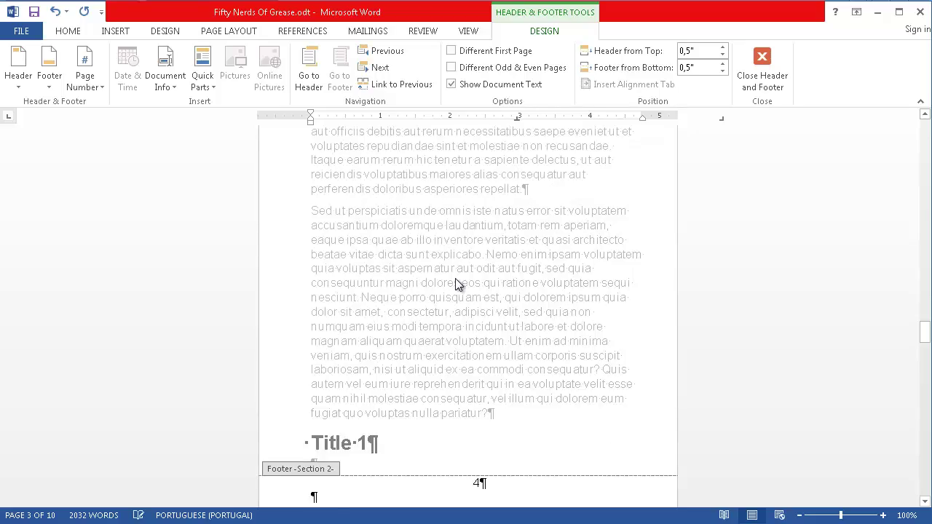
pyautogui.scroll(15, 454, 281)
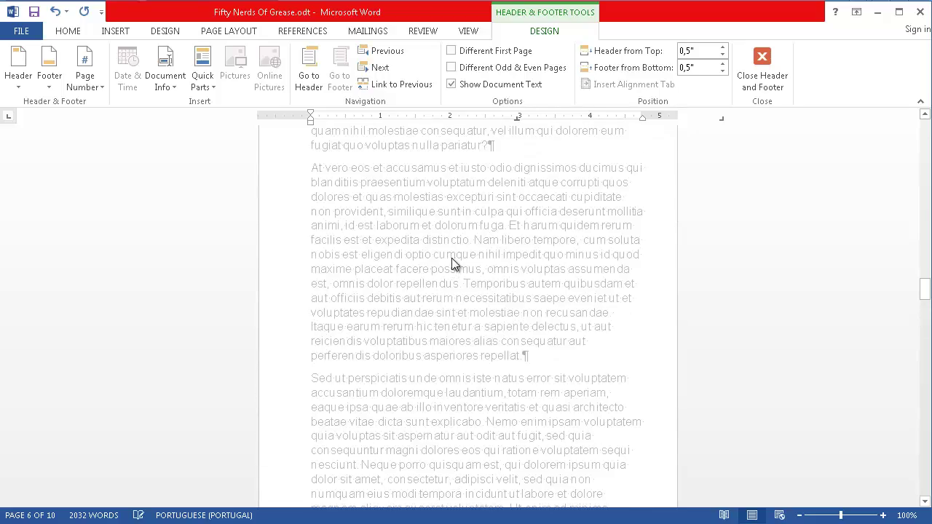
pyautogui.scroll(-5, 450, 251)
pyautogui.scroll(8, 451, 256)
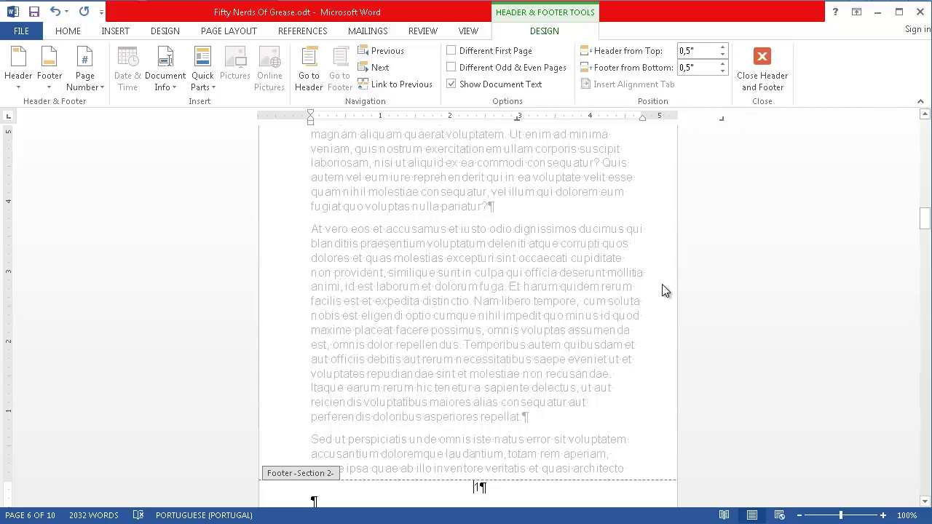
# Close header and footer editing to return to the document body.
pyautogui.click(767, 64)
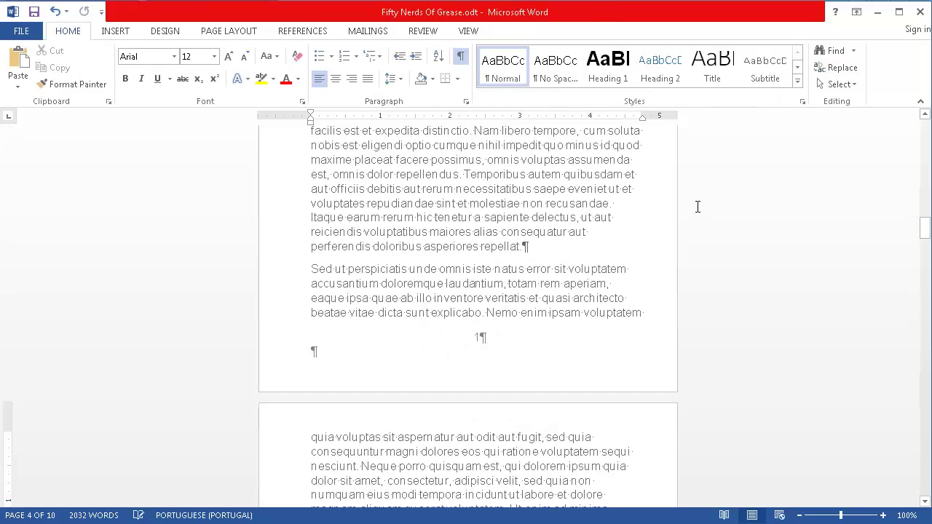
pyautogui.scroll(-20, 696, 206)
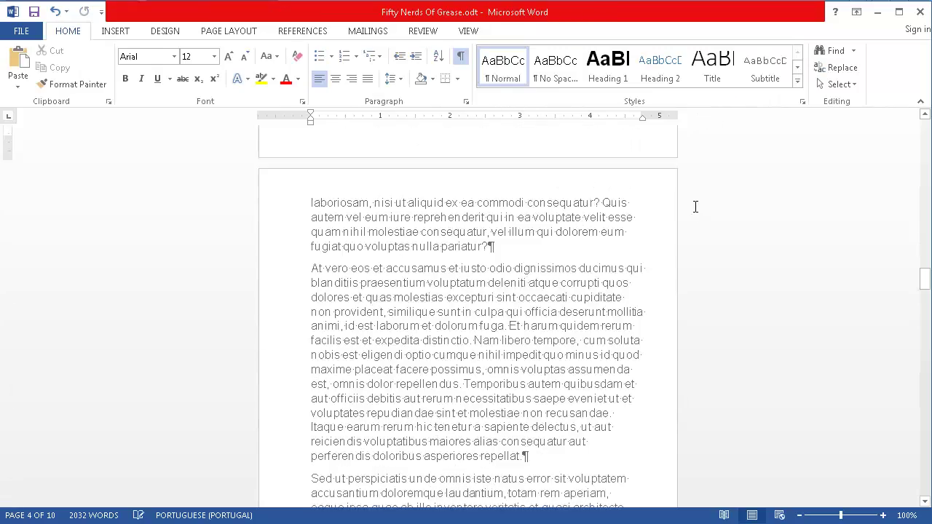
pyautogui.scroll(-18, 695, 207)
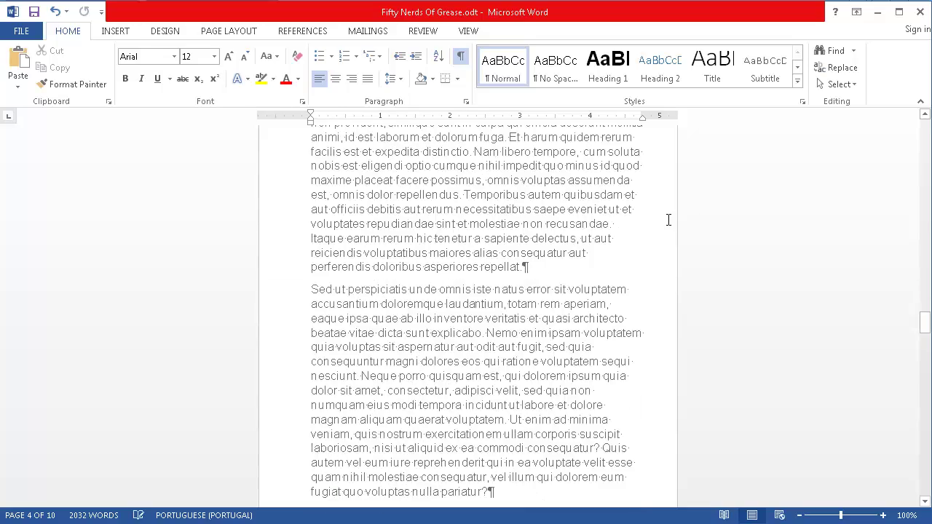
pyautogui.scroll(-5, 669, 219)
pyautogui.scroll(-20, 668, 220)
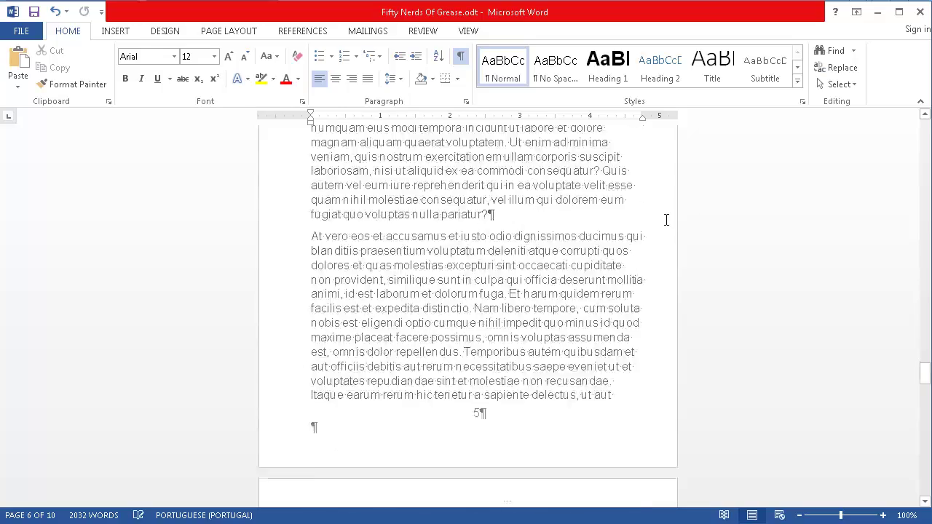
pyautogui.scroll(-3, 601, 202)
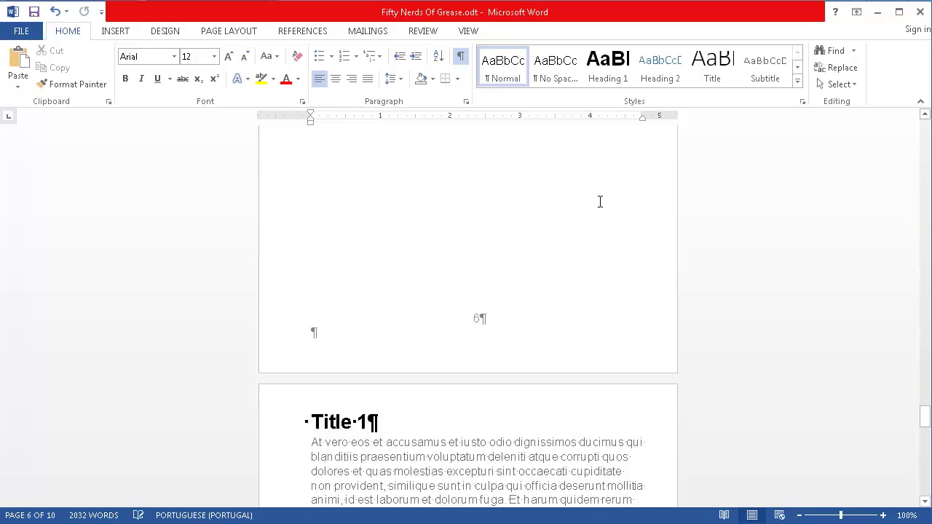
# Go back to the Contents page and place the cursor inside the table of contents.
pyautogui.scroll(20, 589, 204)
pyautogui.scroll(20, 583, 206)
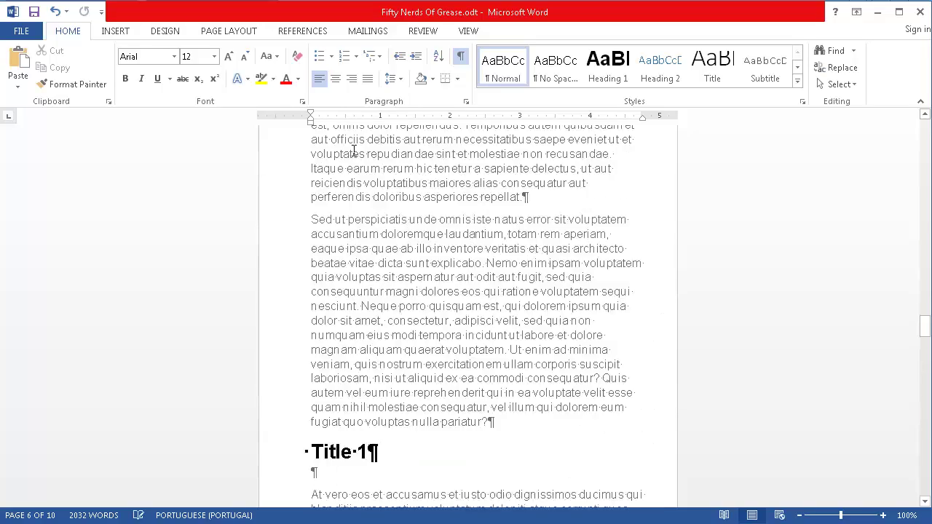
pyautogui.scroll(20, 376, 172)
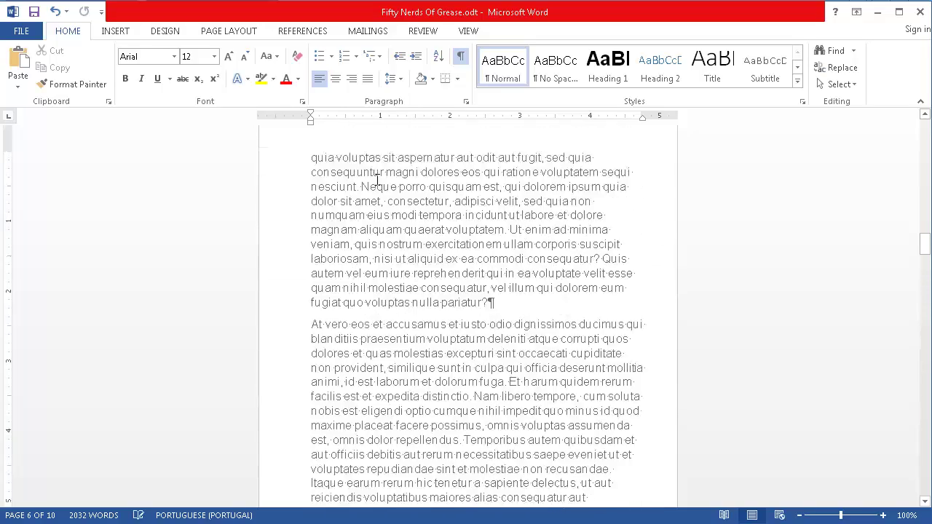
pyautogui.scroll(20, 377, 178)
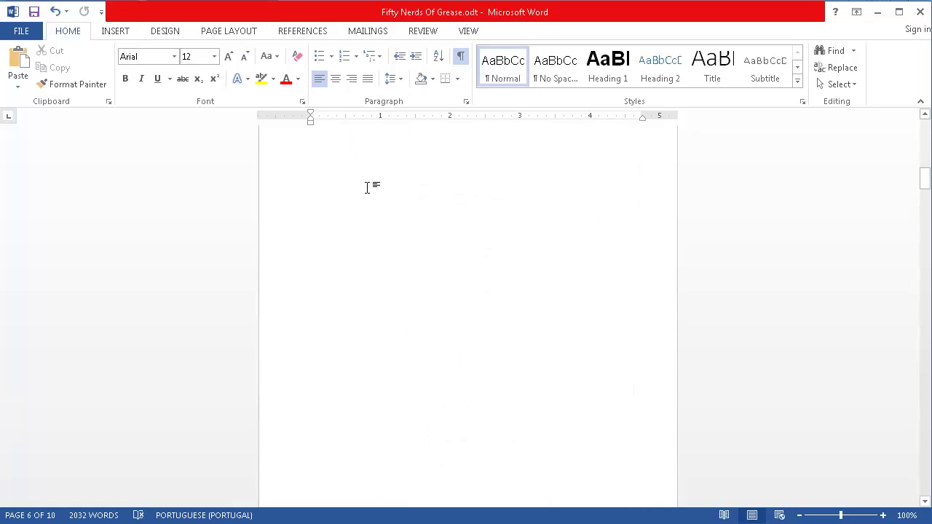
pyautogui.click(445, 201)
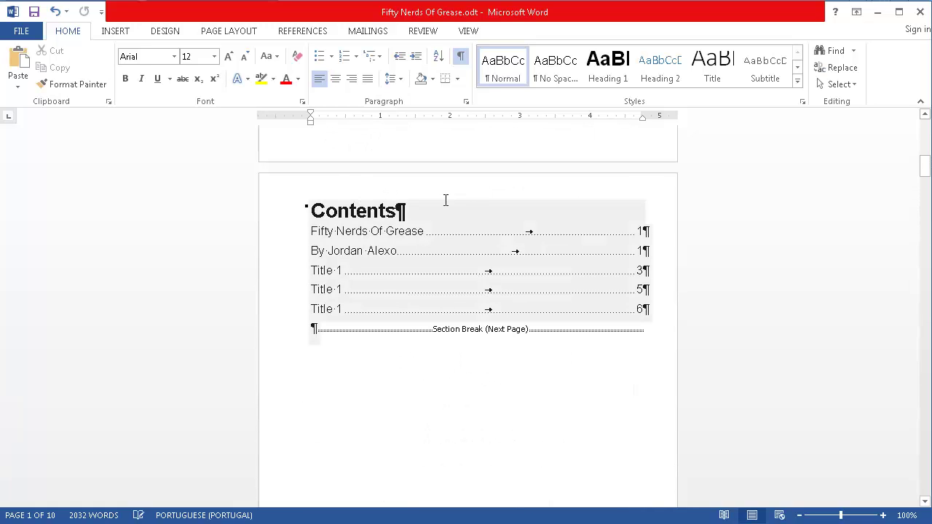
pyautogui.click(411, 296)
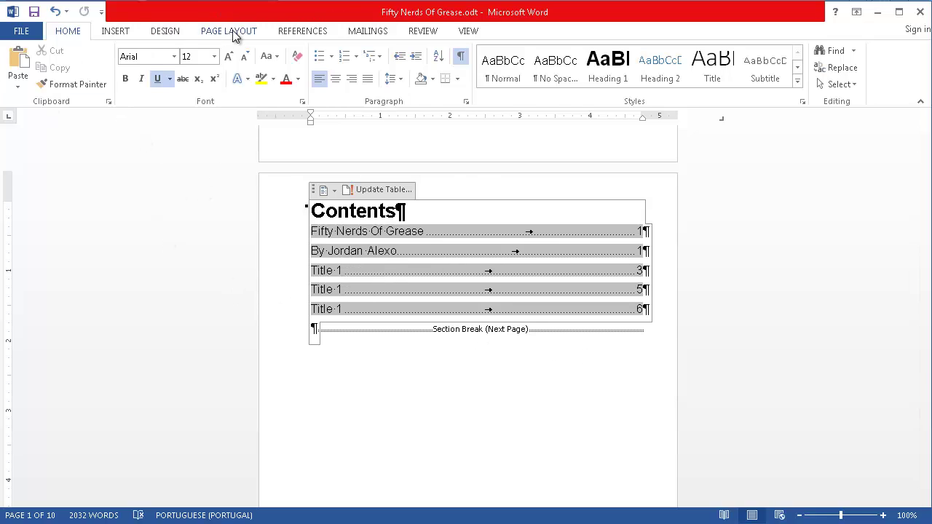
# Update only the table of contents page numbers, so entries now read 1, 1, 1, 4 and 7.
pyautogui.click(299, 34)
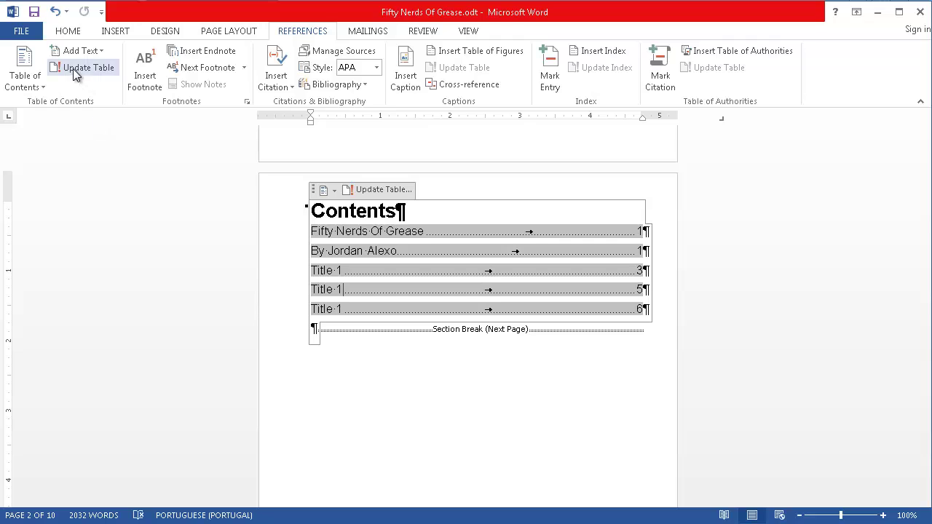
pyautogui.click(93, 73)
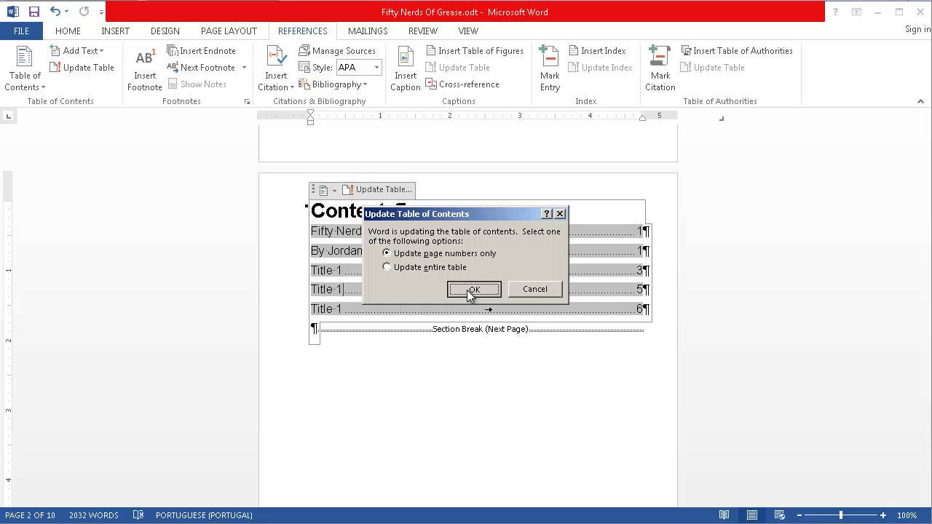
pyautogui.click(471, 291)
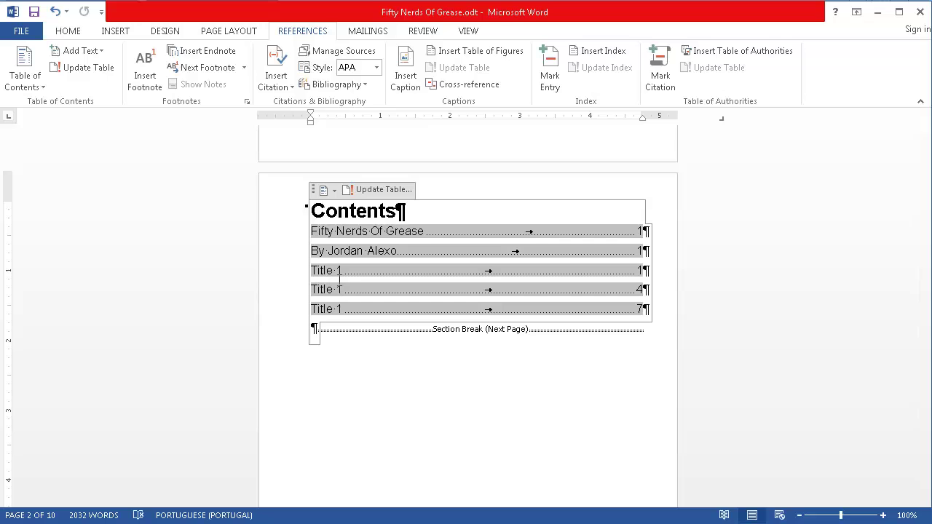
pyautogui.click(645, 251)
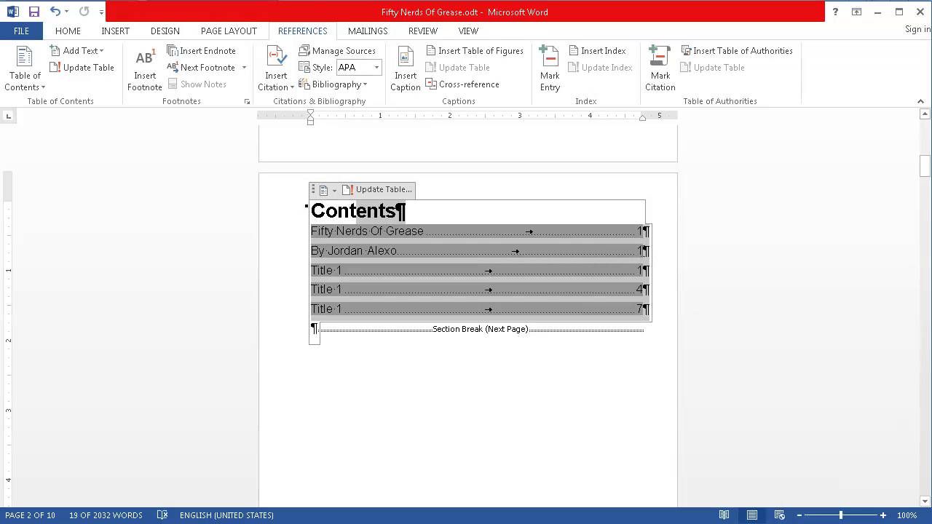
# Delete the book-title and author lines, leaving three Title 1 entries on pages 1, 4 and 7.
pyautogui.moveTo(644, 251); pyautogui.dragTo(320, 235)
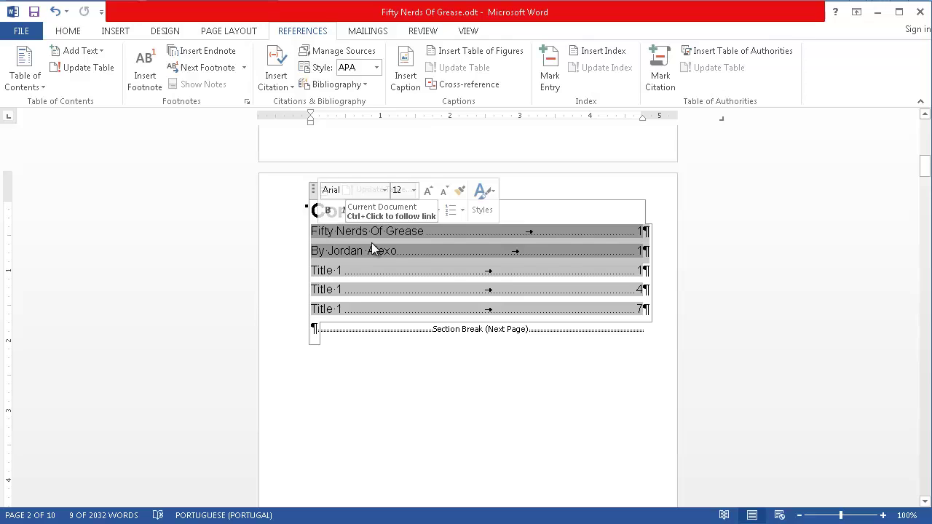
pyautogui.press('Delete')
pyautogui.press('Delete')
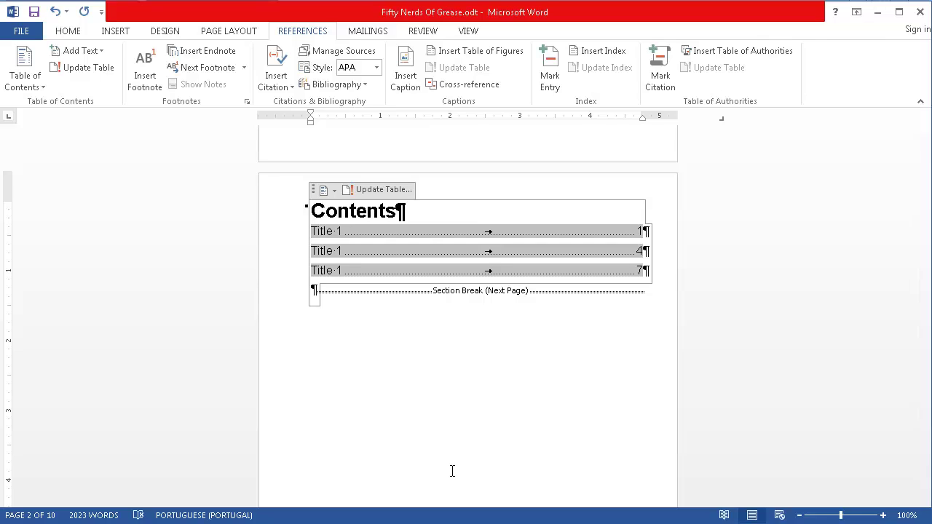
pyautogui.click(451, 471)
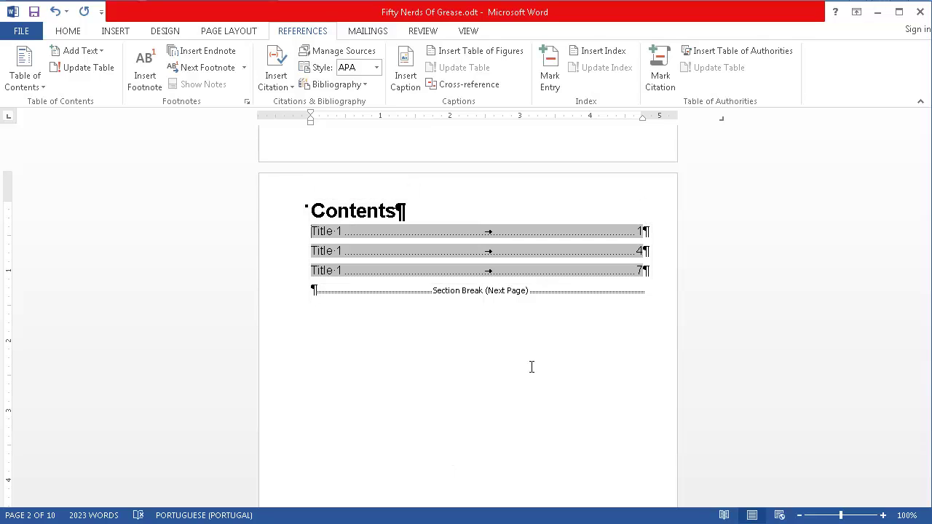